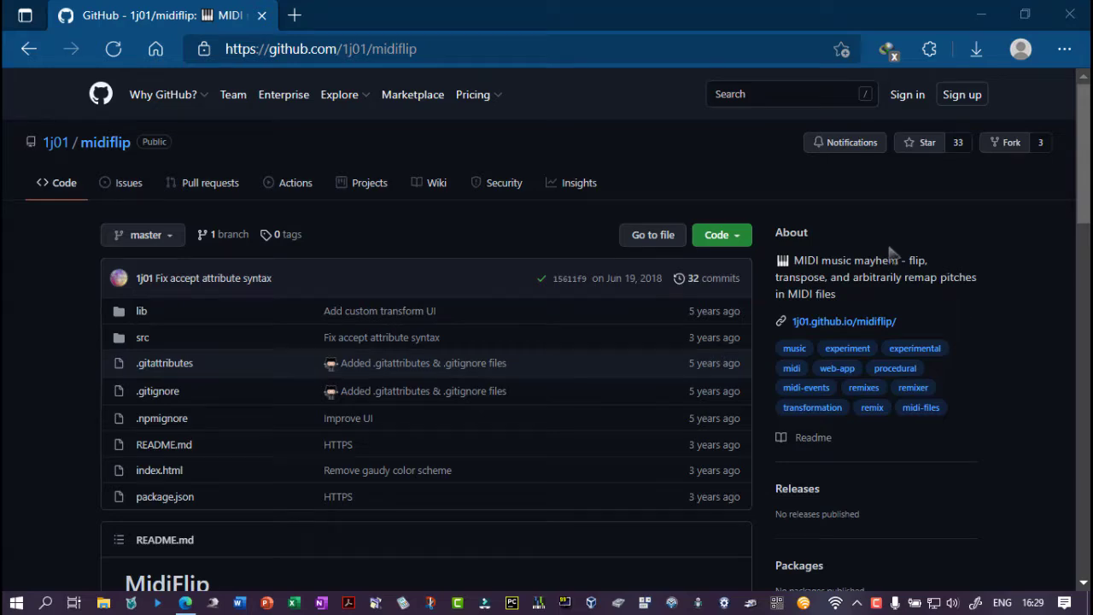
Download the midiflip repository from the Code menu as a ZIP and save it
{"action": "scroll", "coordinate": [891, 251], "scroll_direction": "down", "scroll_amount": 3}
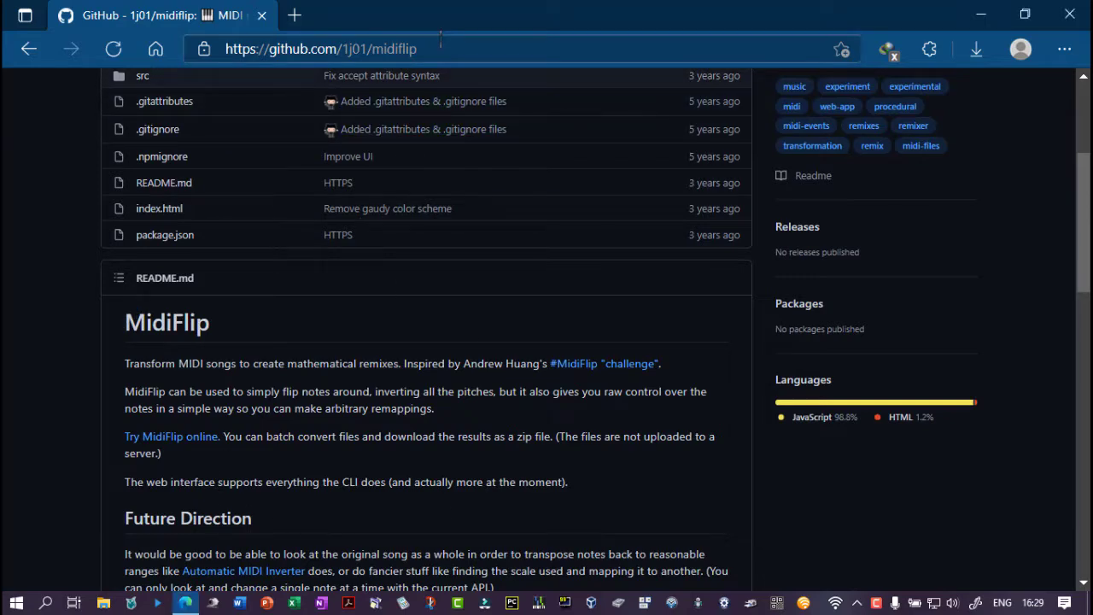
{"action": "scroll", "coordinate": [303, 196], "scroll_direction": "up", "scroll_amount": 2}
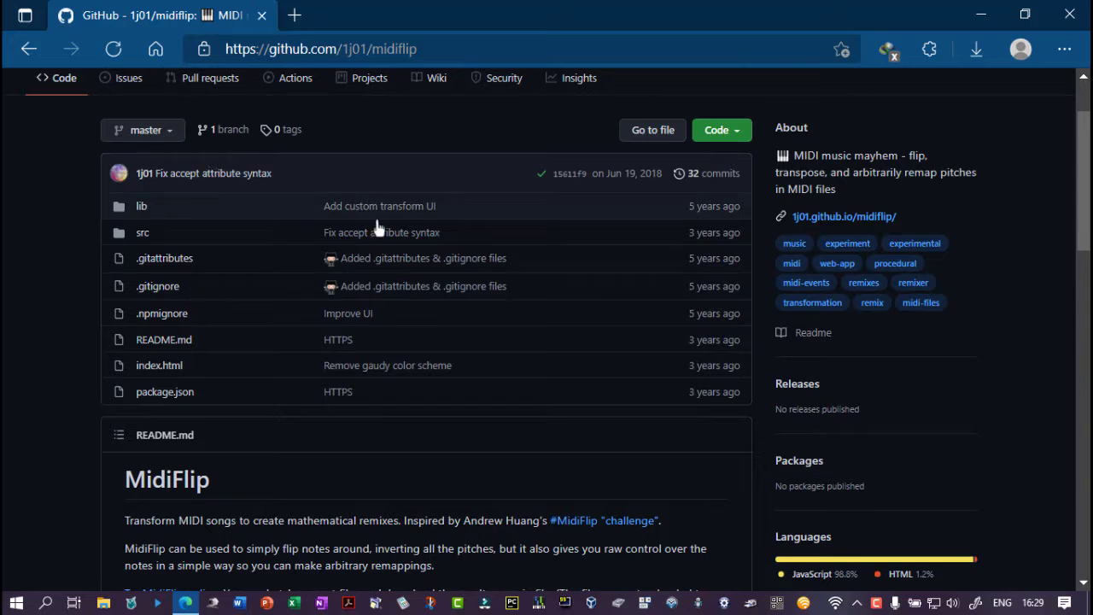
{"action": "left_click", "coordinate": [734, 127]}
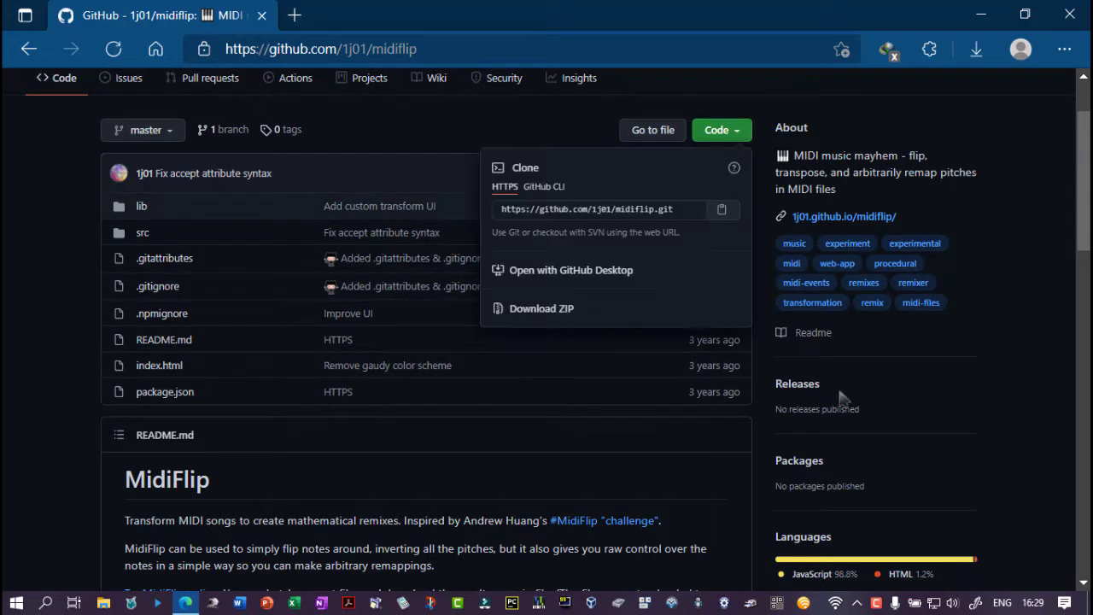
{"action": "left_click", "coordinate": [543, 309]}
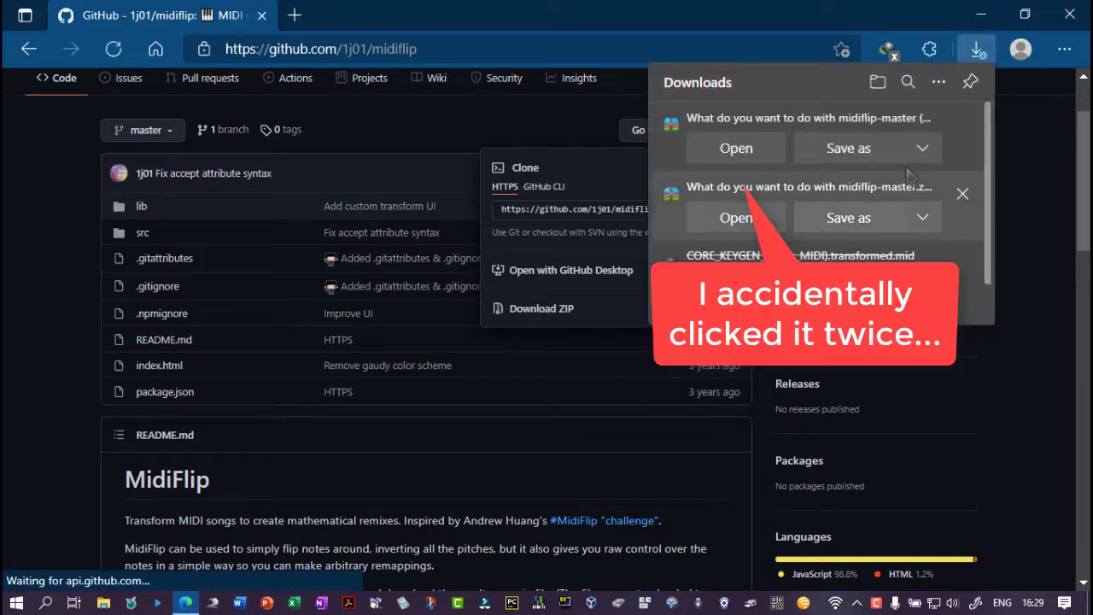
{"action": "left_click", "coordinate": [921, 151]}
{"action": "left_click", "coordinate": [897, 181]}
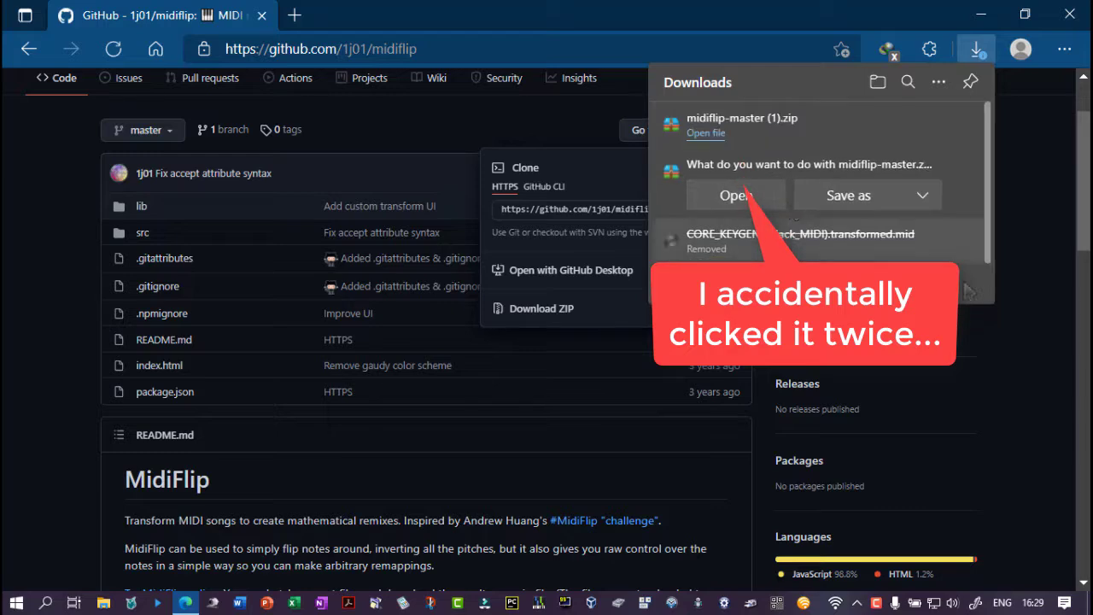
Extract the midiflip-master folder from the ZIP with HaoZip and open the extracted folder
{"action": "left_click", "coordinate": [706, 137]}
{"action": "left_click", "coordinate": [504, 420]}
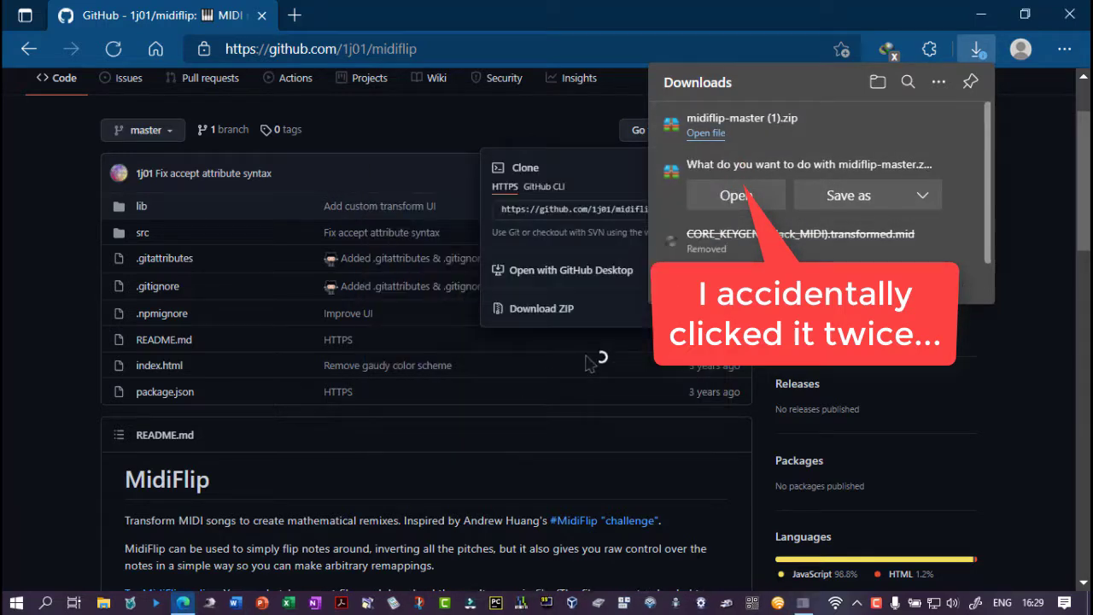
{"action": "left_click_drag", "start_coordinate": [253, 216], "coordinate": [111, 120]}
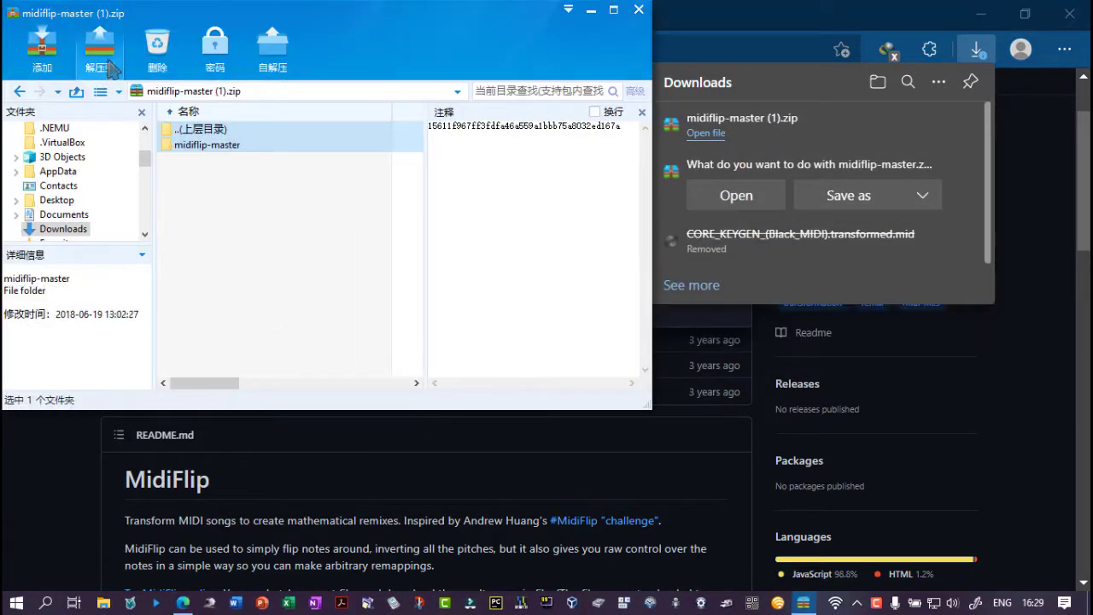
{"action": "left_click", "coordinate": [99, 52]}
{"action": "left_click", "coordinate": [427, 404]}
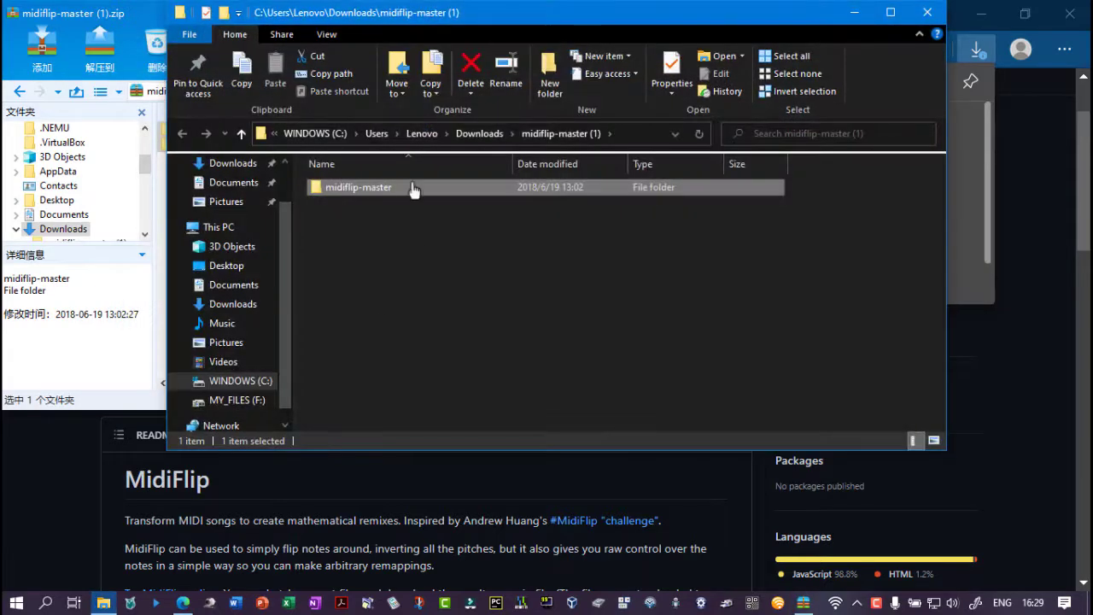
{"action": "double_click", "coordinate": [413, 190]}
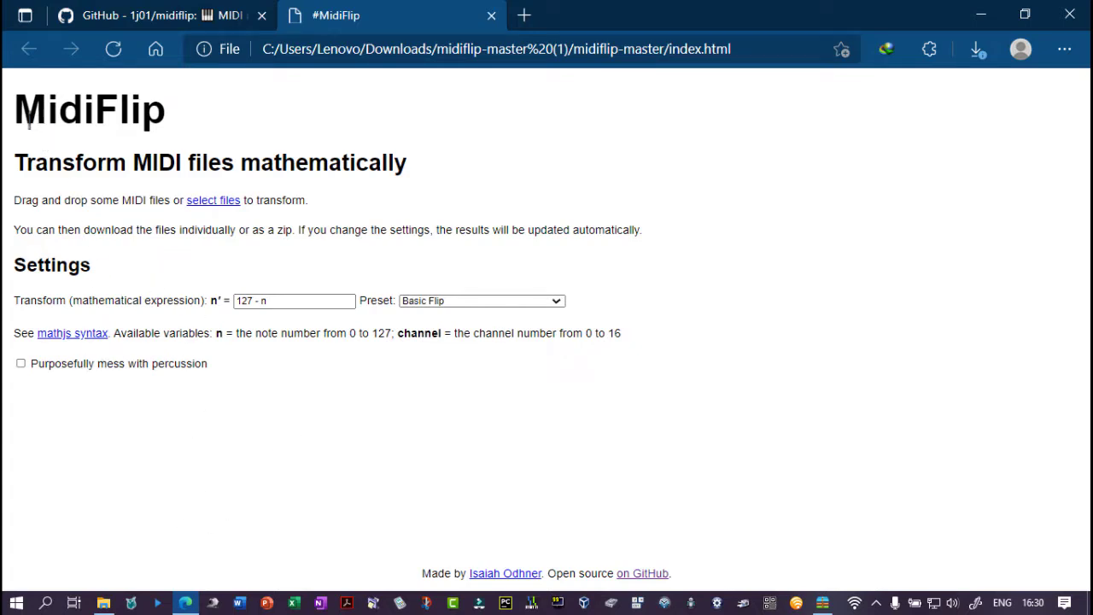
Tick 'Purposefully mess with percussion', replace 127 - n with 128+n, and open the MIDI picker
{"action": "left_click_drag", "start_coordinate": [29, 124], "coordinate": [690, 251]}
{"action": "left_click", "coordinate": [588, 317]}
{"action": "left_click", "coordinate": [21, 364]}
{"action": "left_click_drag", "start_coordinate": [273, 296], "coordinate": [5, 294]}
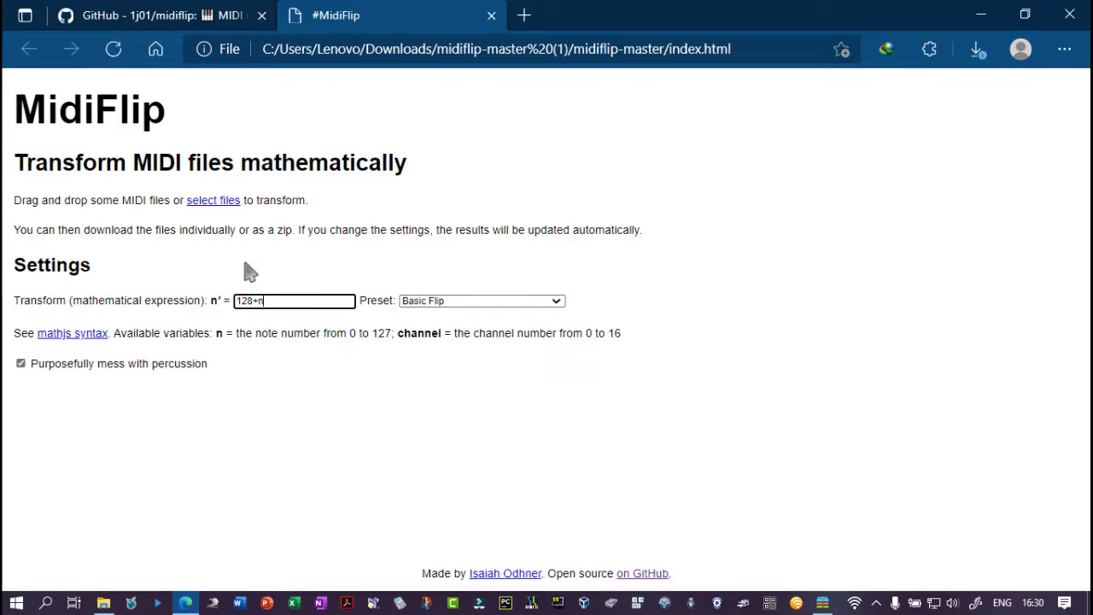
{"action": "left_click", "coordinate": [209, 201]}
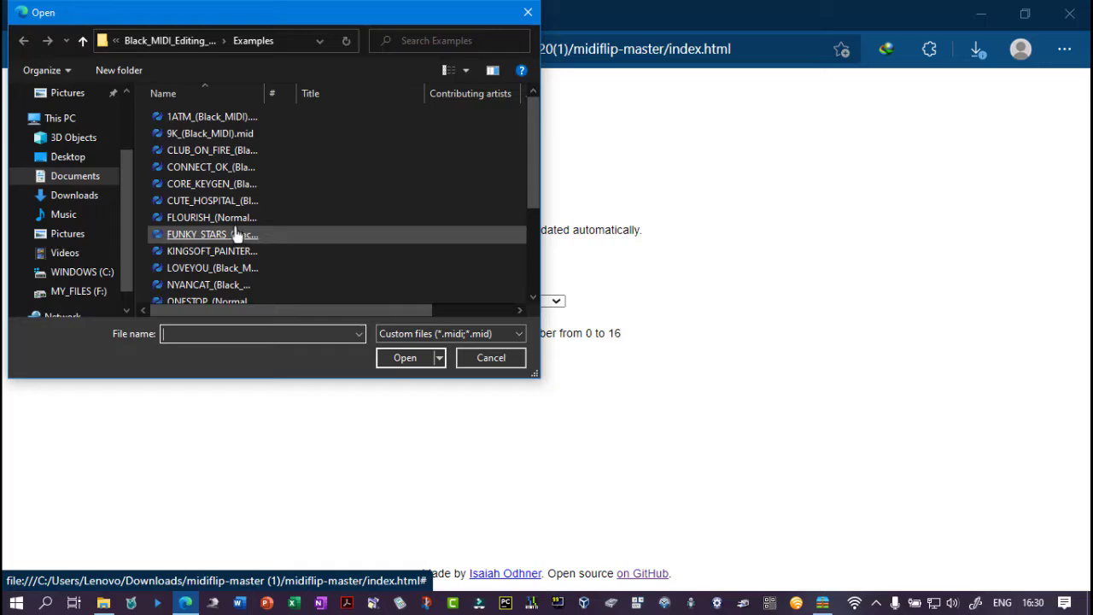
Download and keep the transformed CORE_KEYGEN_(Black_MIDI) MIDI, then open it in the player
{"action": "scroll", "coordinate": [229, 256], "scroll_direction": "down", "scroll_amount": 1}
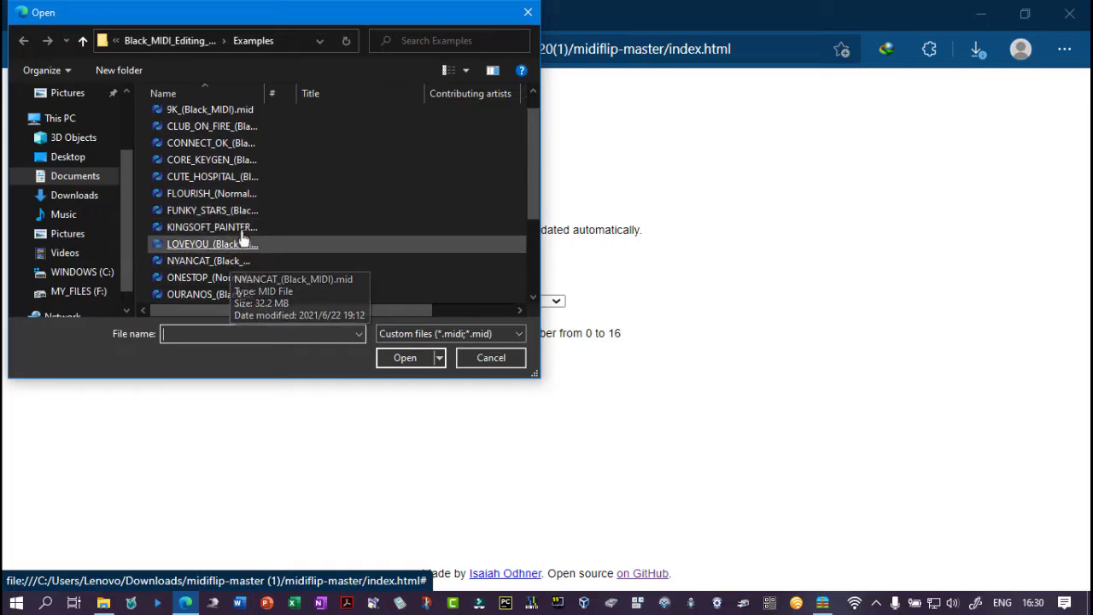
{"action": "scroll", "coordinate": [256, 179], "scroll_direction": "up", "scroll_amount": 1}
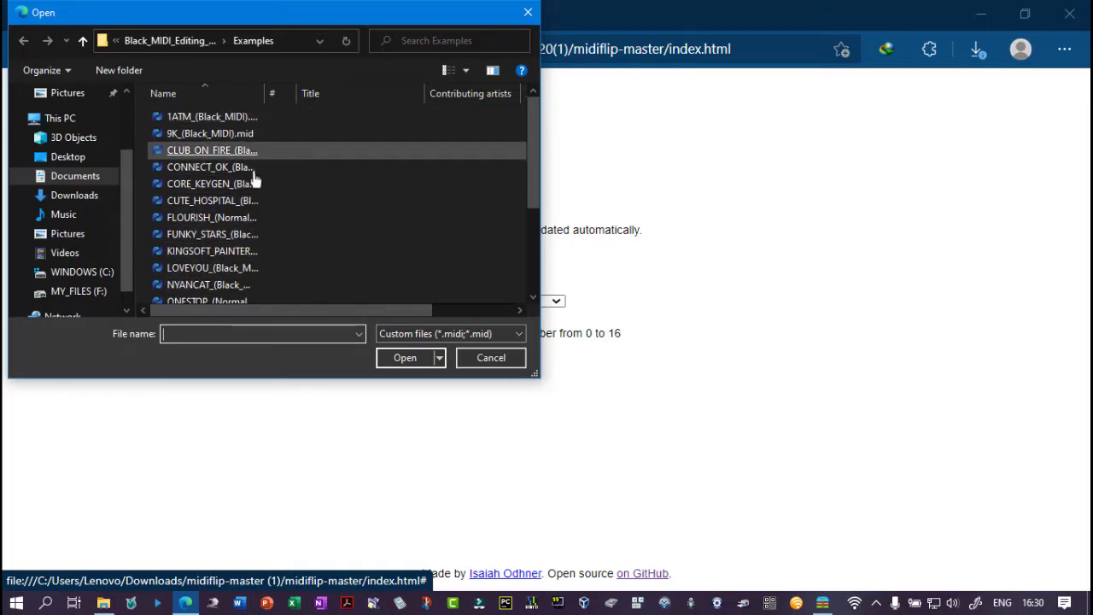
{"action": "key", "text": "Escape"}
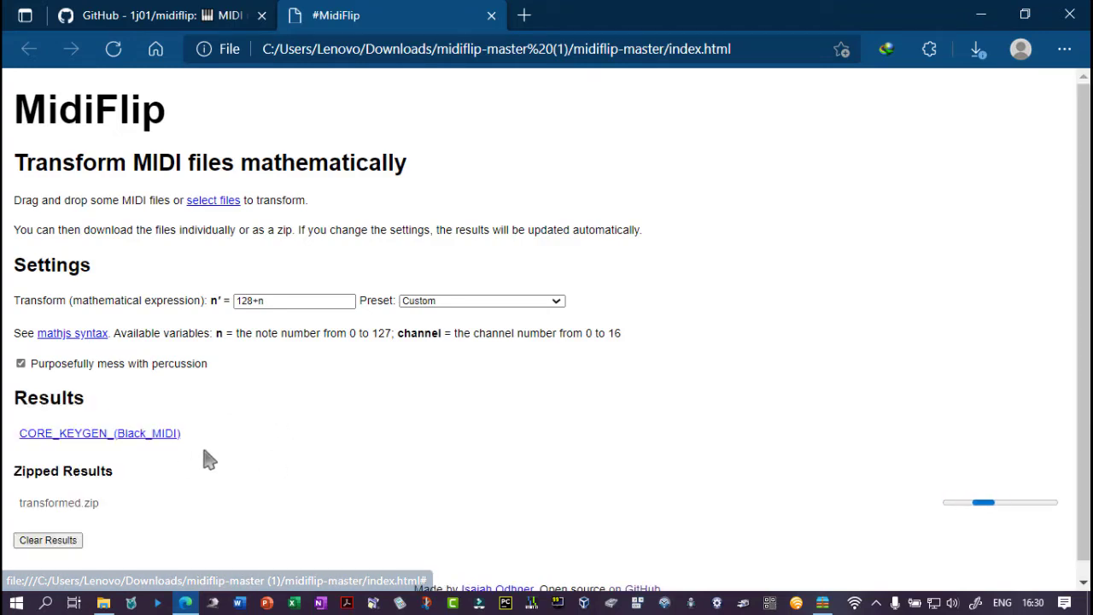
{"action": "left_click", "coordinate": [120, 438]}
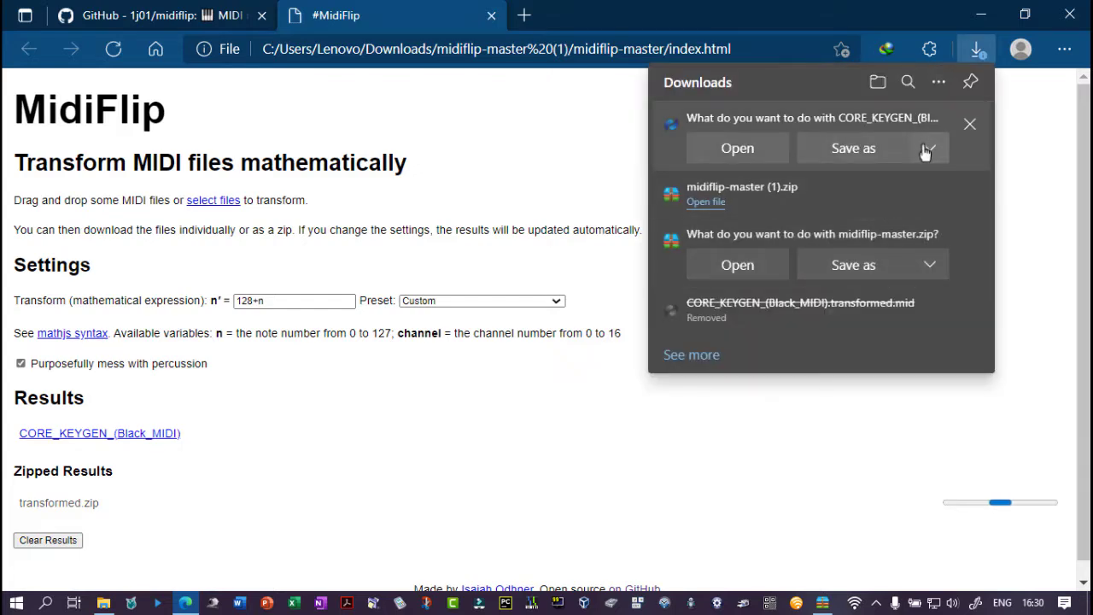
{"action": "left_click", "coordinate": [928, 150]}
{"action": "left_click", "coordinate": [903, 187]}
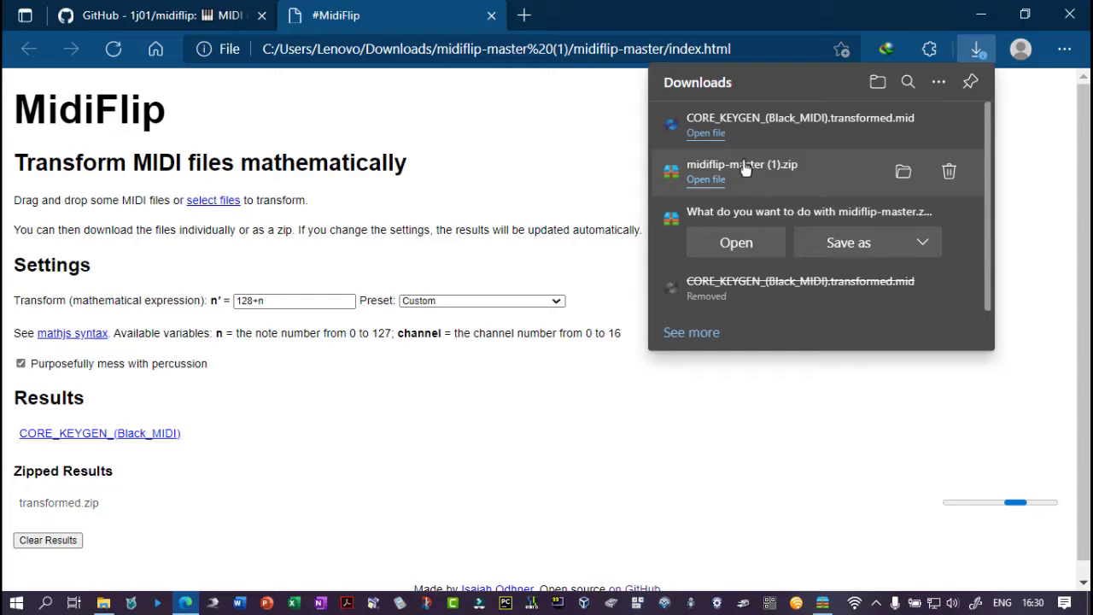
{"action": "left_click", "coordinate": [714, 141]}
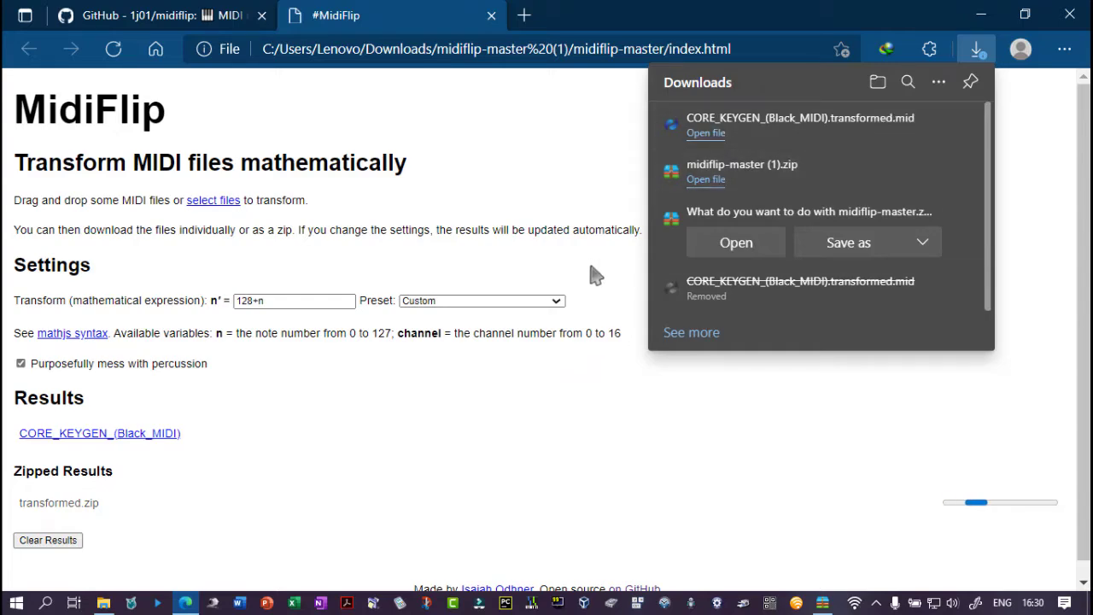
Watch the transformed MIDI play in Kiva after checking the 256 Keys setting, then close Kiva
{"action": "left_click", "coordinate": [541, 413]}
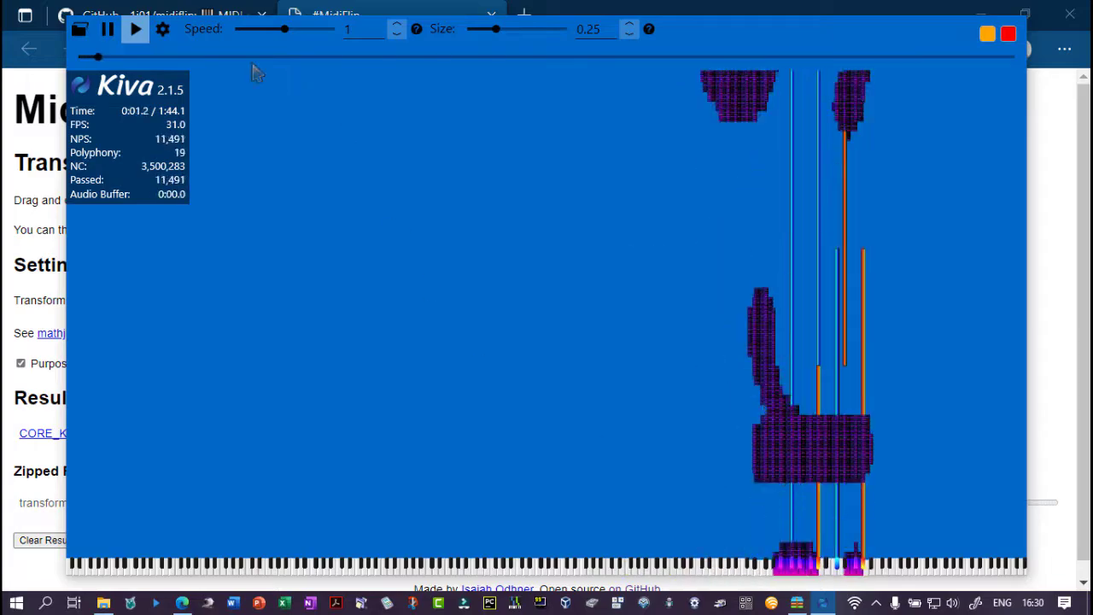
{"action": "left_click", "coordinate": [162, 29]}
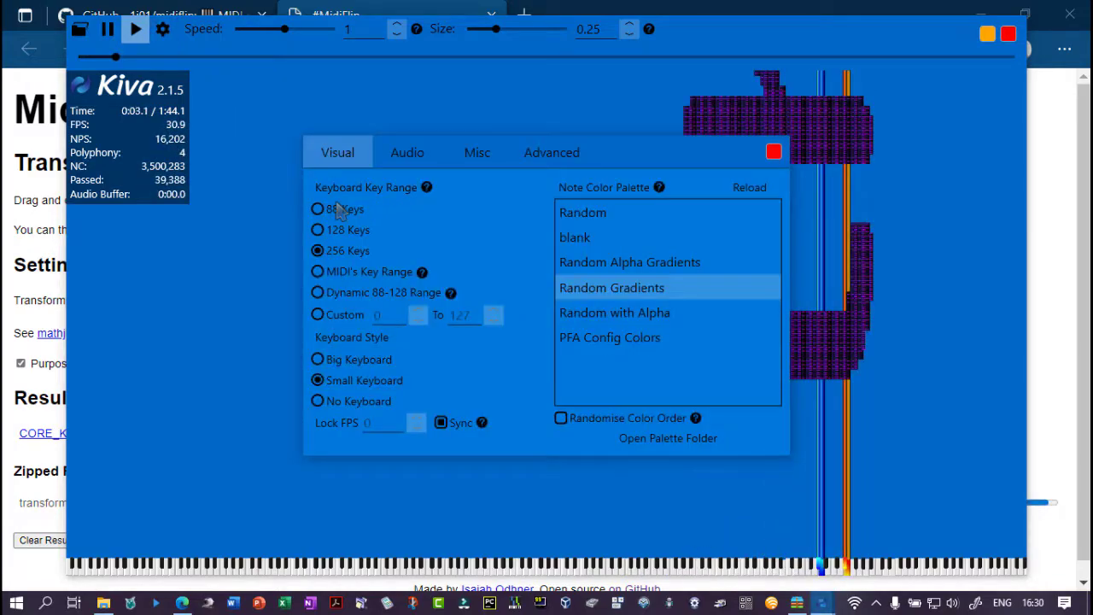
{"action": "left_click", "coordinate": [774, 152]}
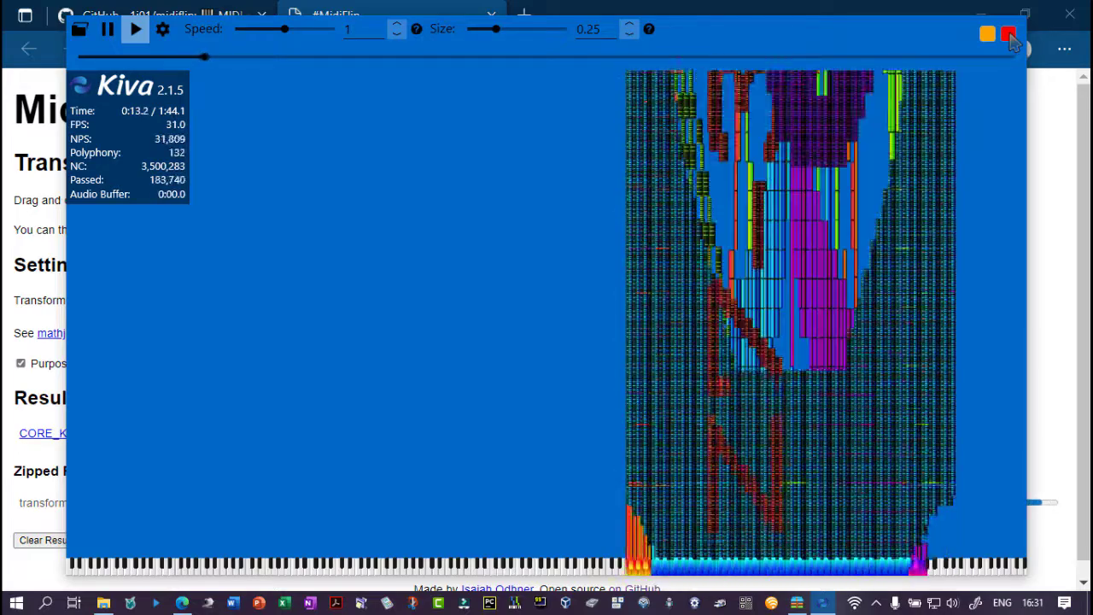
{"action": "left_click", "coordinate": [1009, 35]}
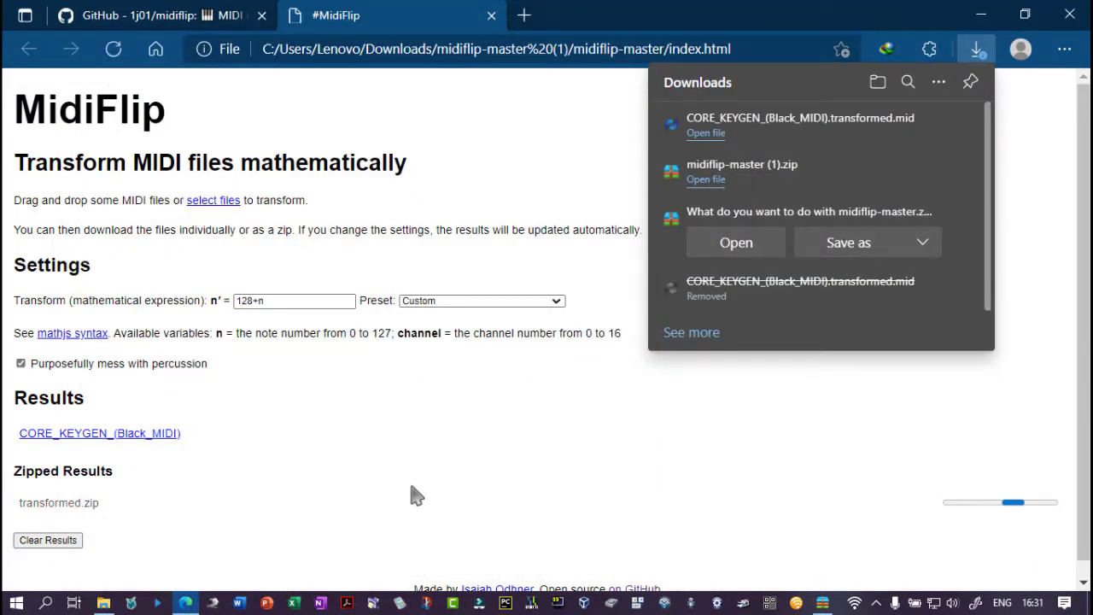
Launch the Advanced Midi Merger and add the transformed CORE_KEYGEN MIDI from Downloads
{"action": "left_click", "coordinate": [531, 603]}
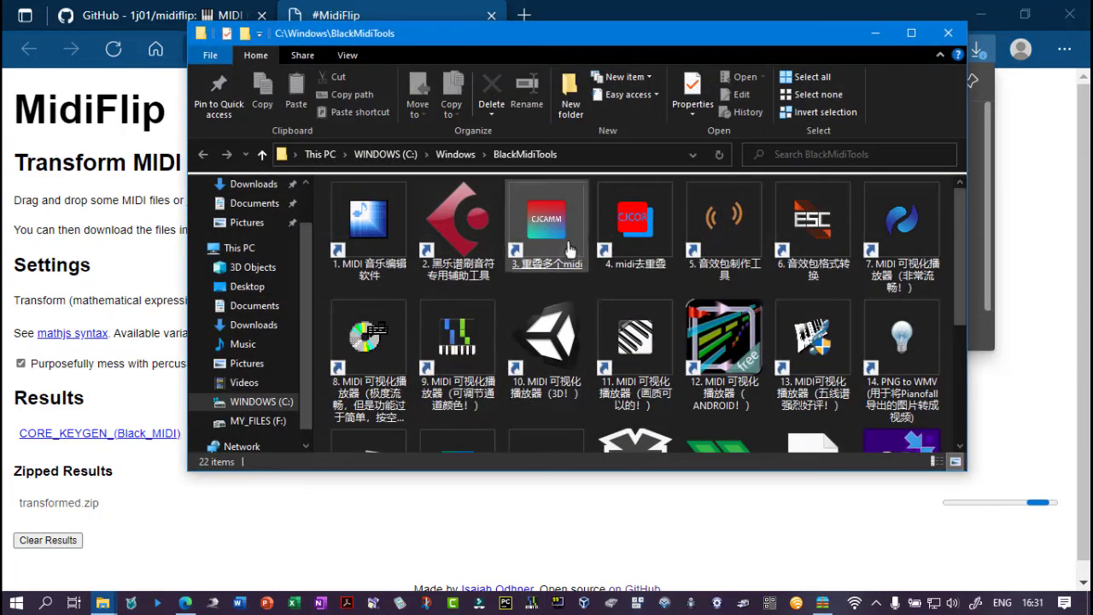
{"action": "double_click", "coordinate": [547, 220]}
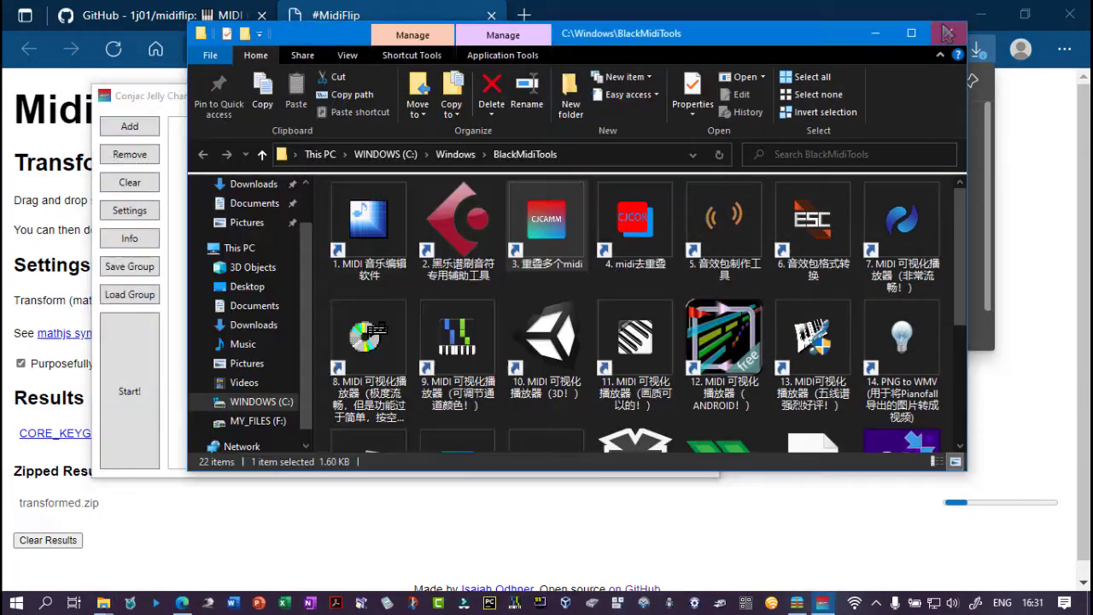
{"action": "left_click", "coordinate": [948, 32]}
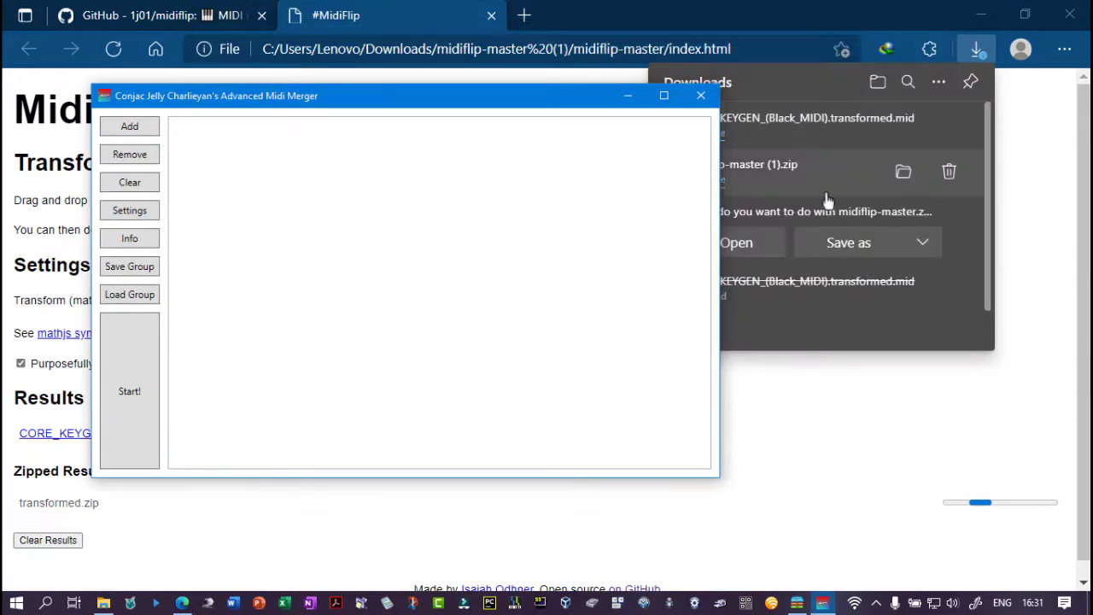
{"action": "left_click", "coordinate": [129, 127]}
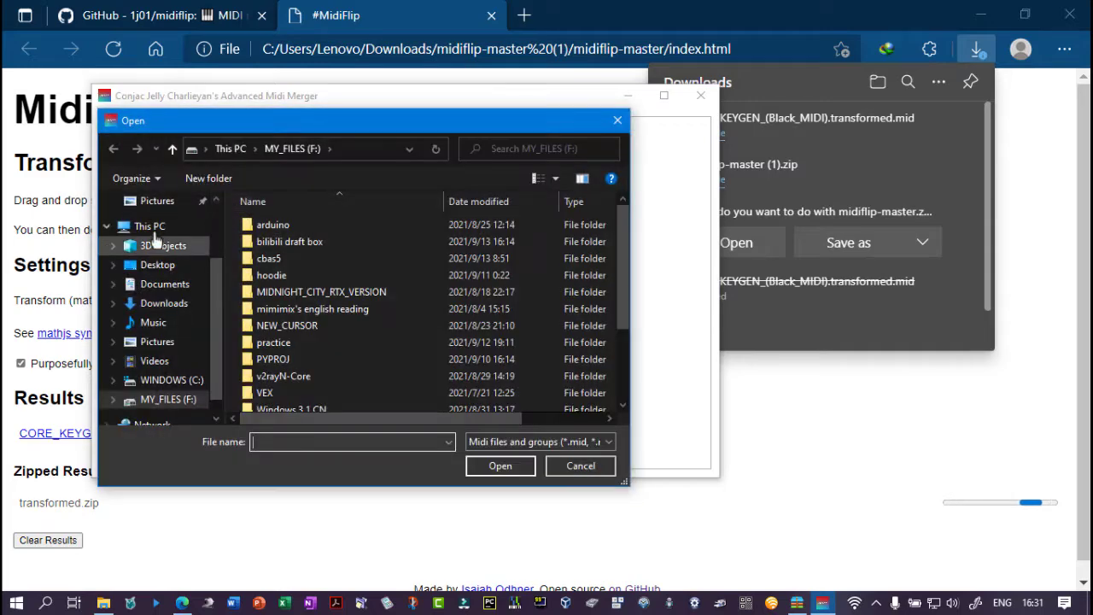
{"action": "scroll", "coordinate": [157, 239], "scroll_direction": "up", "scroll_amount": 3}
{"action": "left_click", "coordinate": [157, 200]}
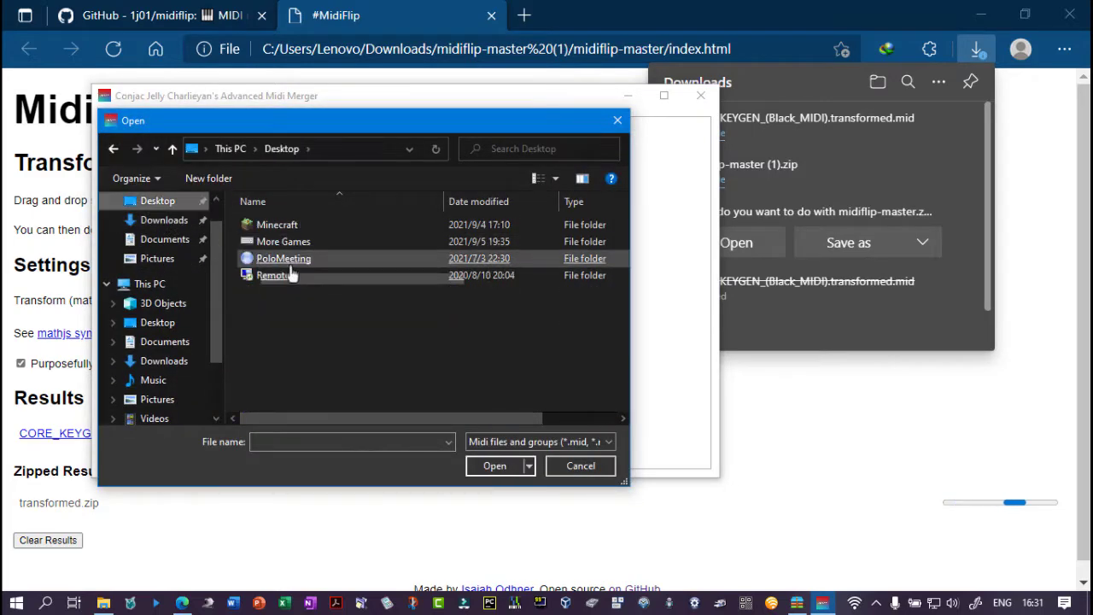
{"action": "left_click", "coordinate": [164, 219]}
{"action": "double_click", "coordinate": [320, 248]}
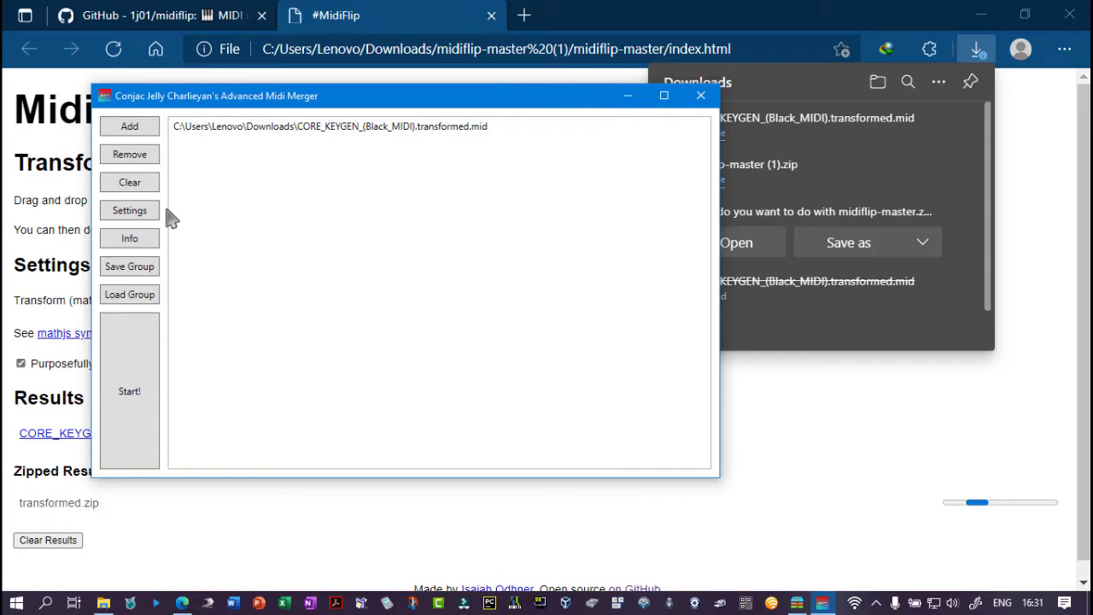
Add CLUB_ON_FIRE from Documents > Black_MIDI_Editing_Pack > Examples to the merge list
{"action": "left_click", "coordinate": [128, 124]}
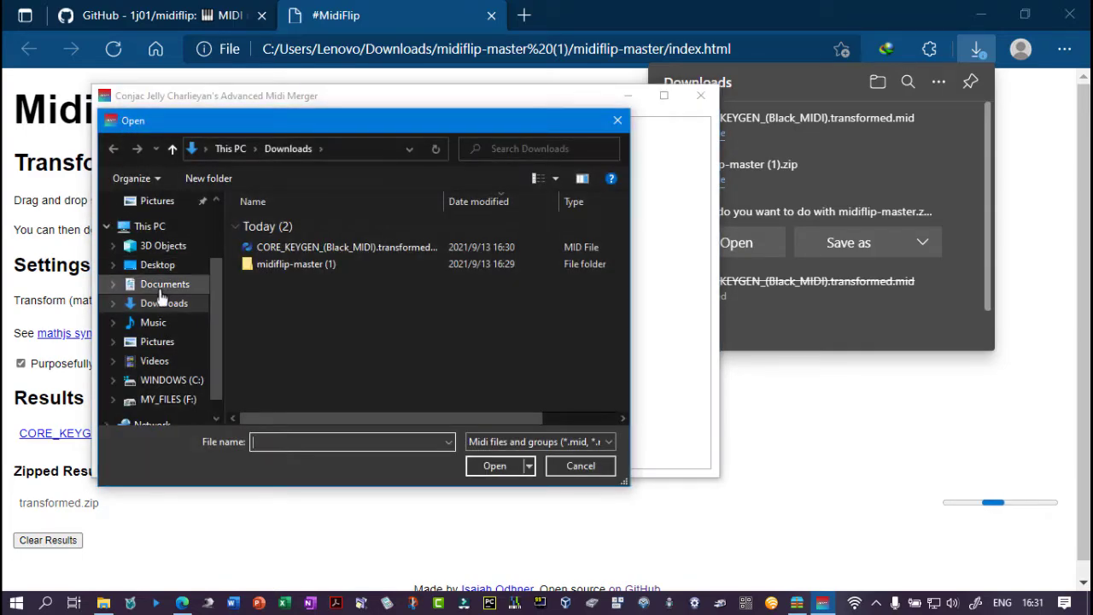
{"action": "left_click", "coordinate": [162, 286]}
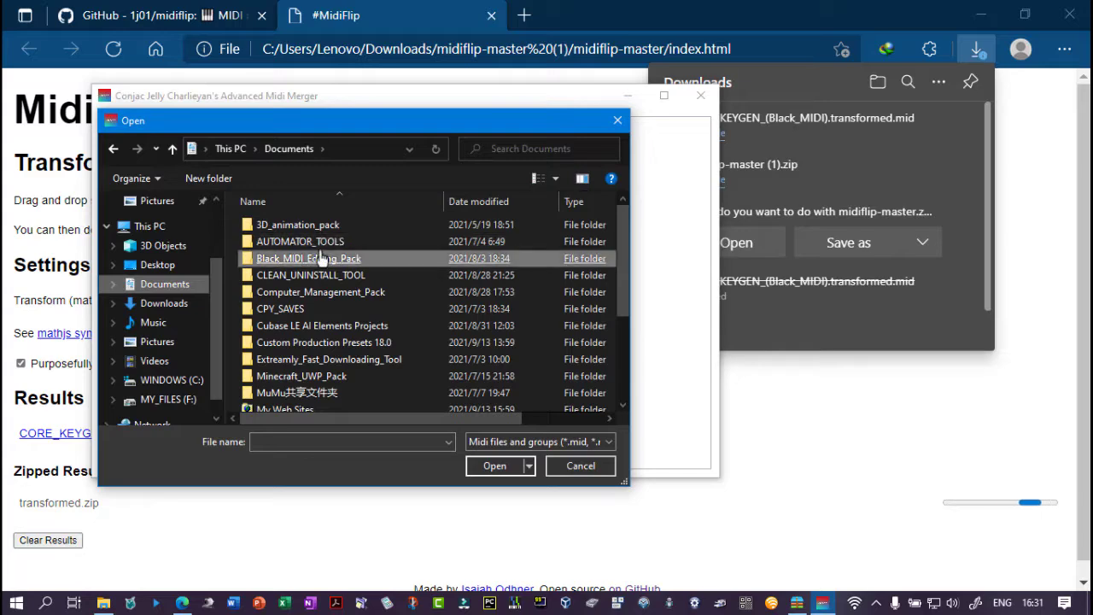
{"action": "double_click", "coordinate": [329, 258]}
{"action": "double_click", "coordinate": [331, 225]}
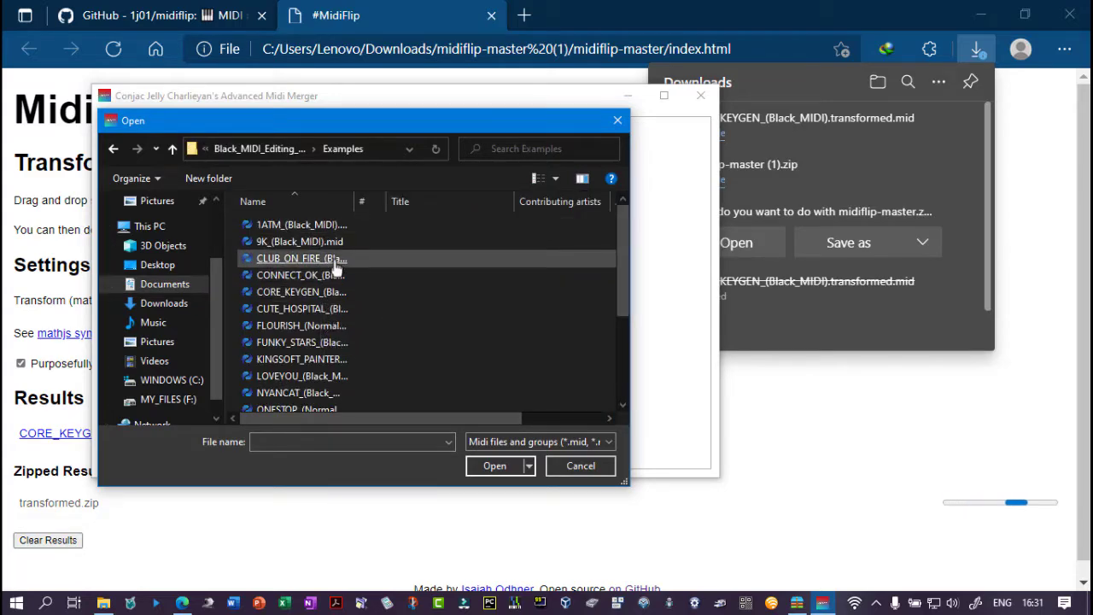
{"action": "double_click", "coordinate": [338, 258]}
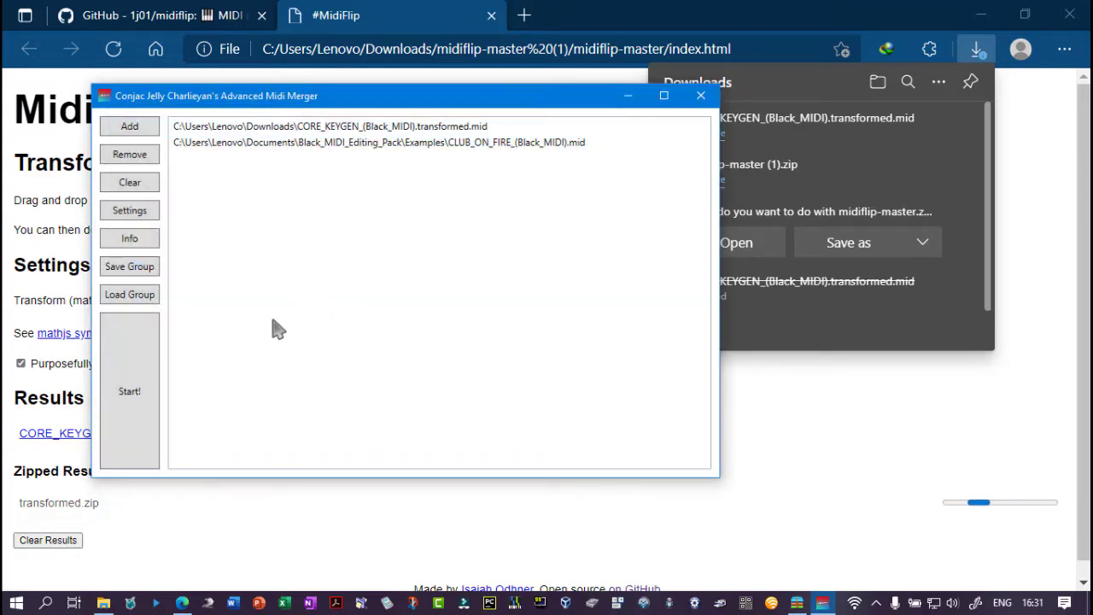
Merge the files at PPQ 480 and save the result as 256 on MY_FILES (F:)
{"action": "left_click", "coordinate": [154, 371]}
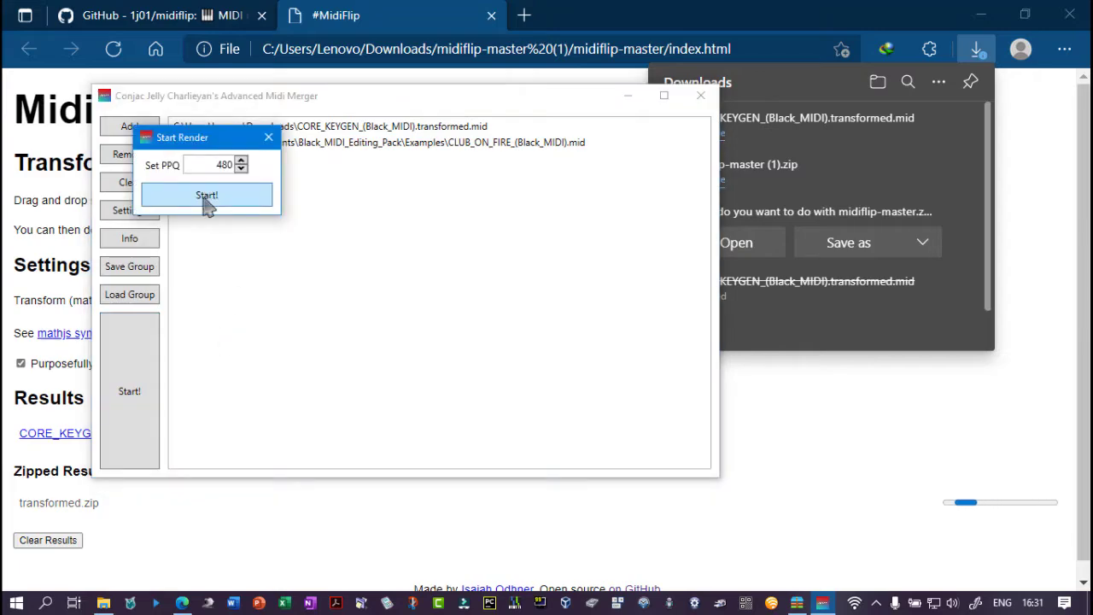
{"action": "left_click", "coordinate": [208, 201]}
{"action": "left_click", "coordinate": [169, 382]}
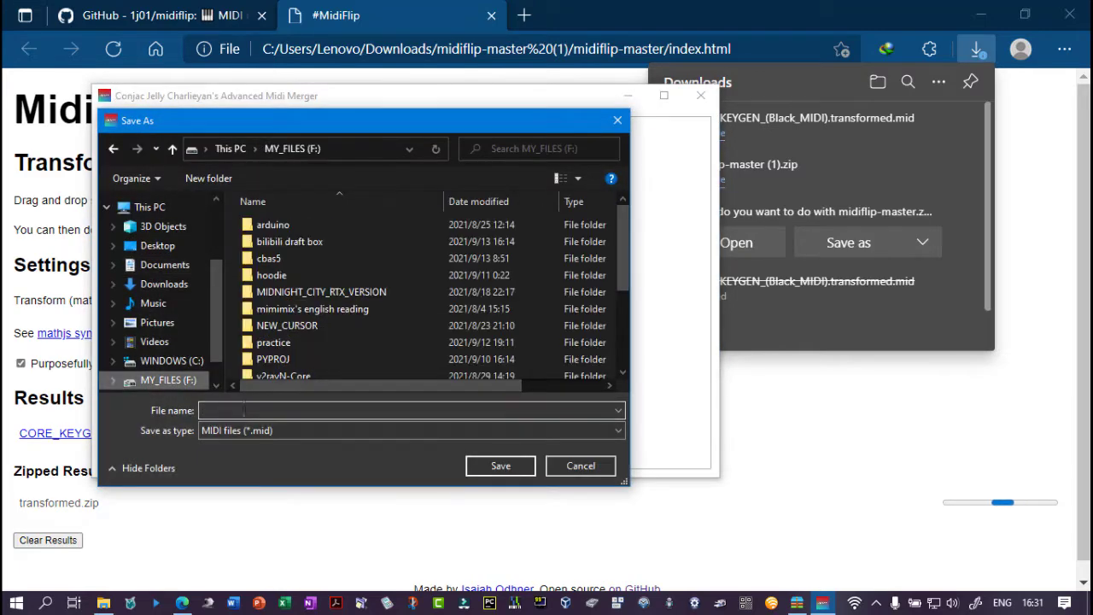
{"action": "left_click", "coordinate": [245, 412]}
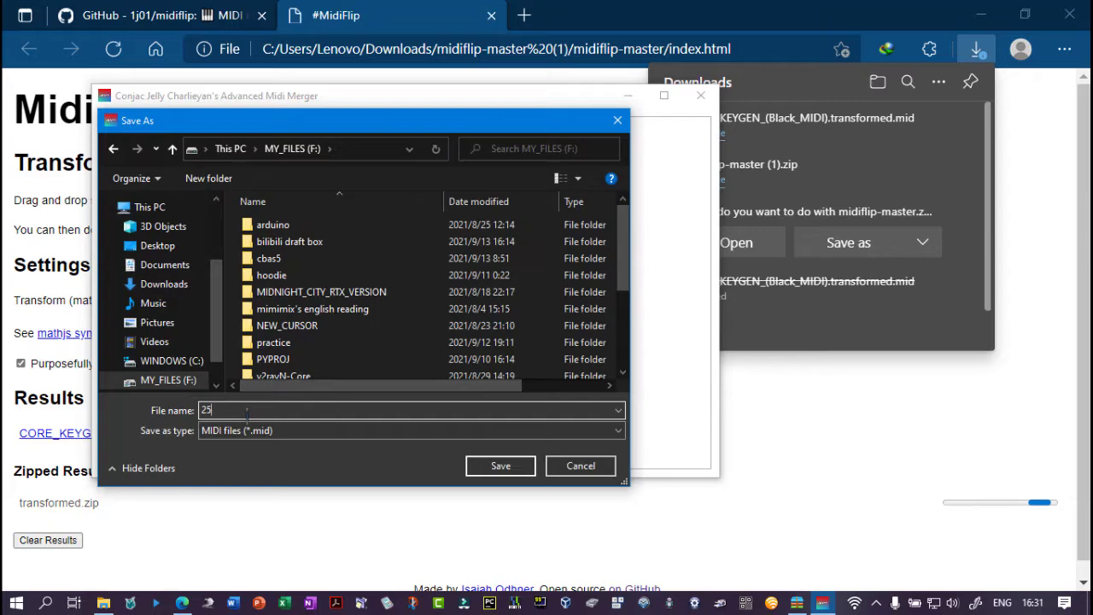
{"action": "key", "text": "Return"}
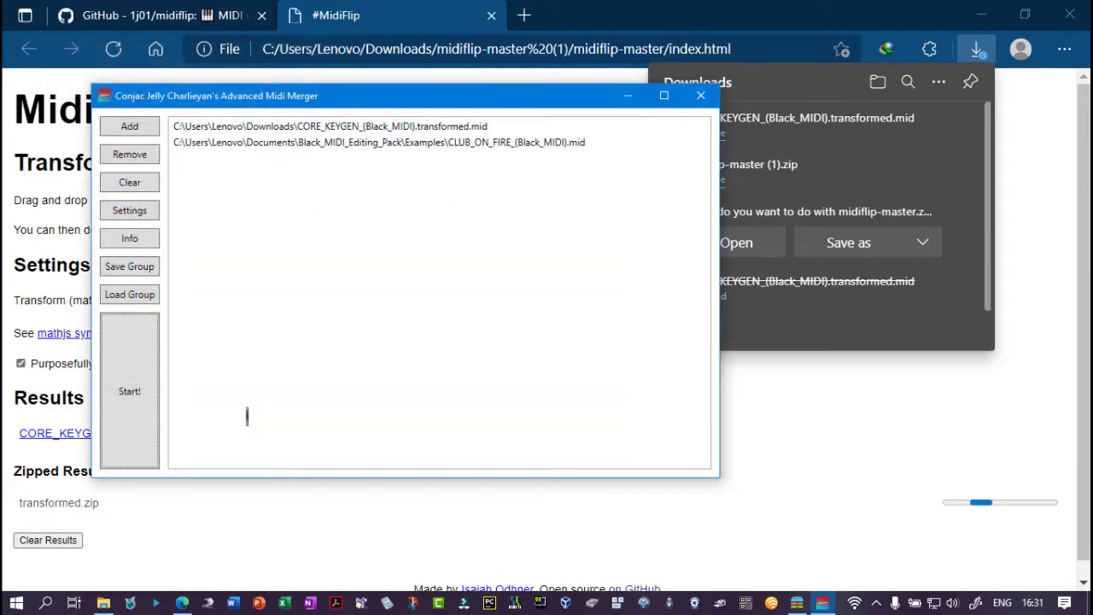
Open 256.mid from the MY_FILES (F:) drive in File Explorer to play it in Kiva
{"action": "key", "text": "alt+Tab"}
{"action": "left_click", "coordinate": [236, 399]}
{"action": "scroll", "coordinate": [669, 263], "scroll_direction": "down", "scroll_amount": 2}
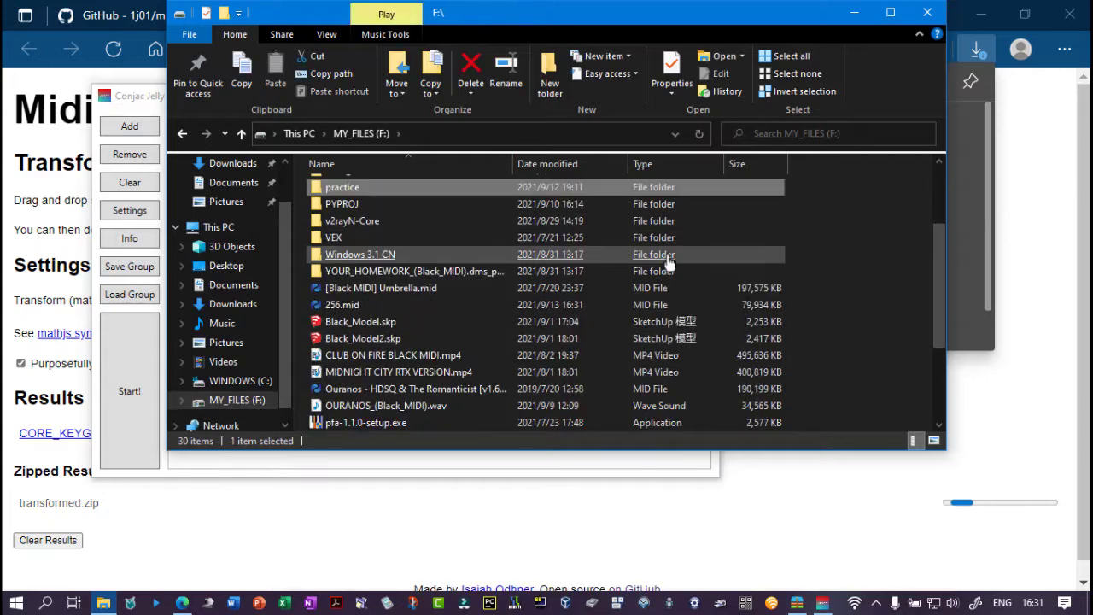
{"action": "scroll", "coordinate": [669, 263], "scroll_direction": "down", "scroll_amount": 1}
{"action": "double_click", "coordinate": [344, 254]}
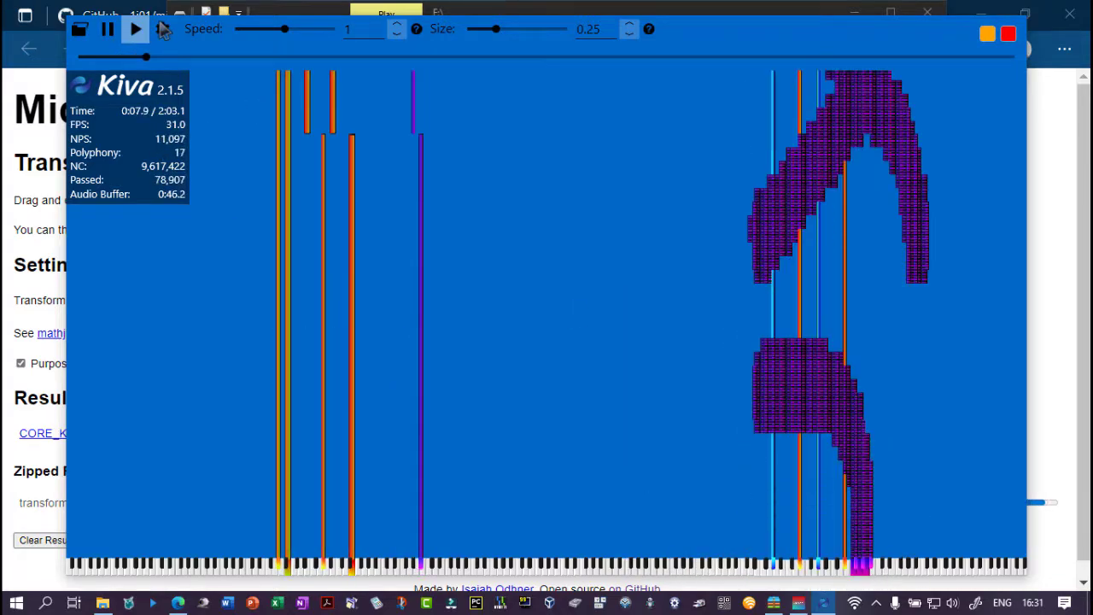
Check the 256 Keys range in Kiva's settings, close them, and let 256.mid play to 2:03.1
{"action": "left_click", "coordinate": [163, 30]}
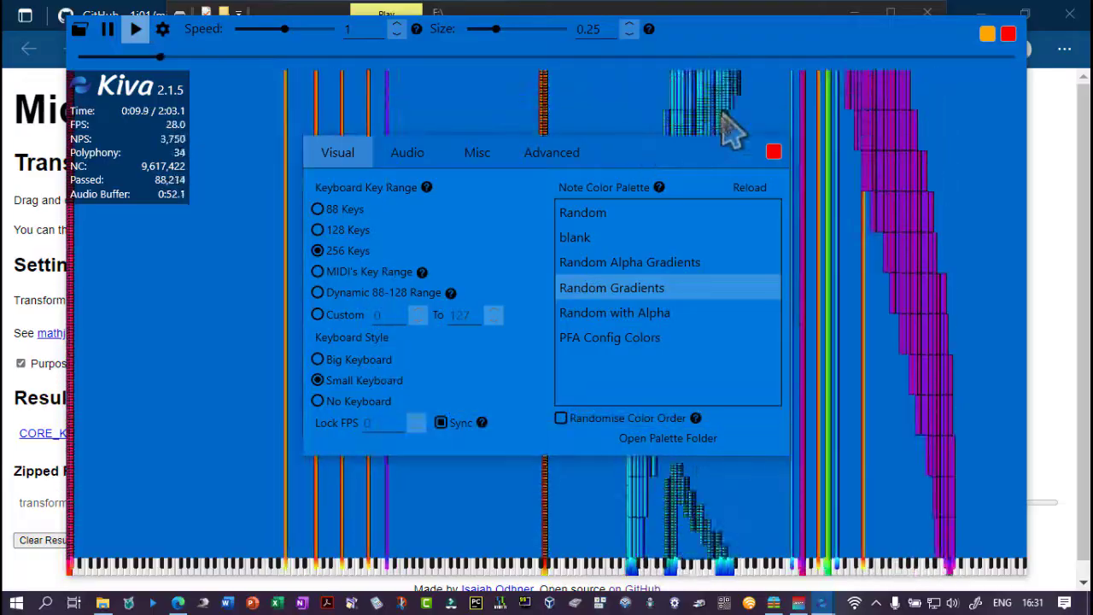
{"action": "left_click_drag", "start_coordinate": [725, 150], "coordinate": [806, 106]}
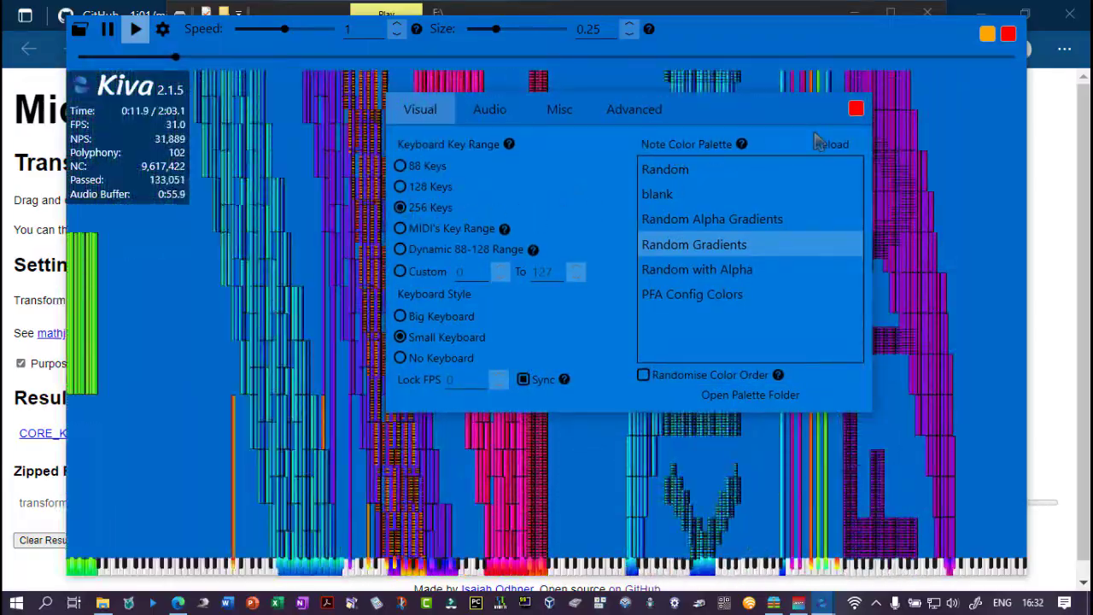
{"action": "left_click", "coordinate": [855, 110]}
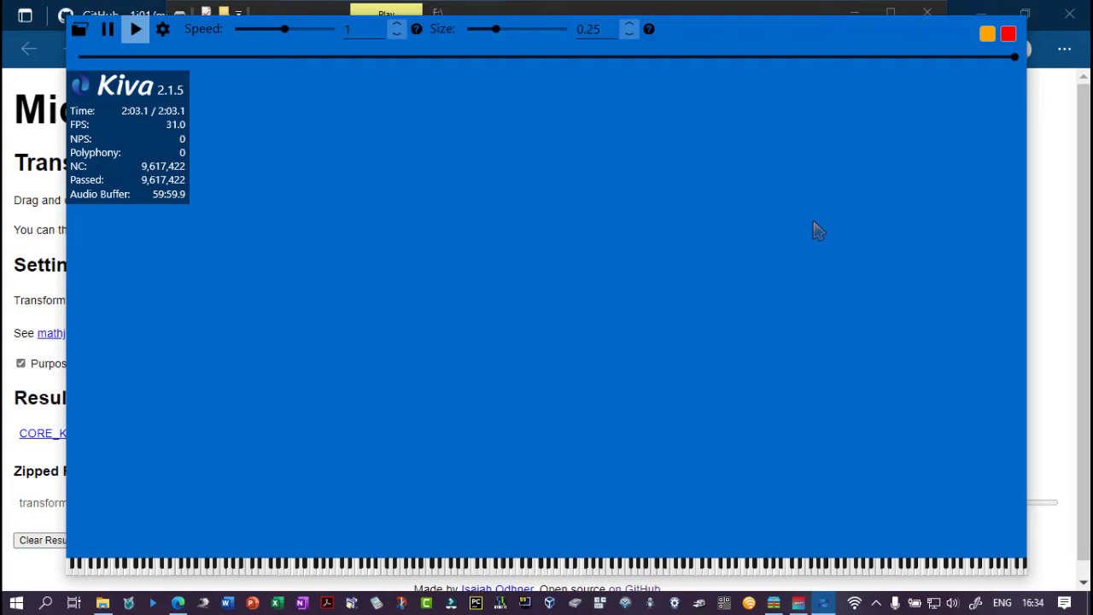
Close Kiva, the Midi Merger and Edge, leaving MidiFlip's transform preset on Custom
{"action": "left_click", "coordinate": [1008, 34]}
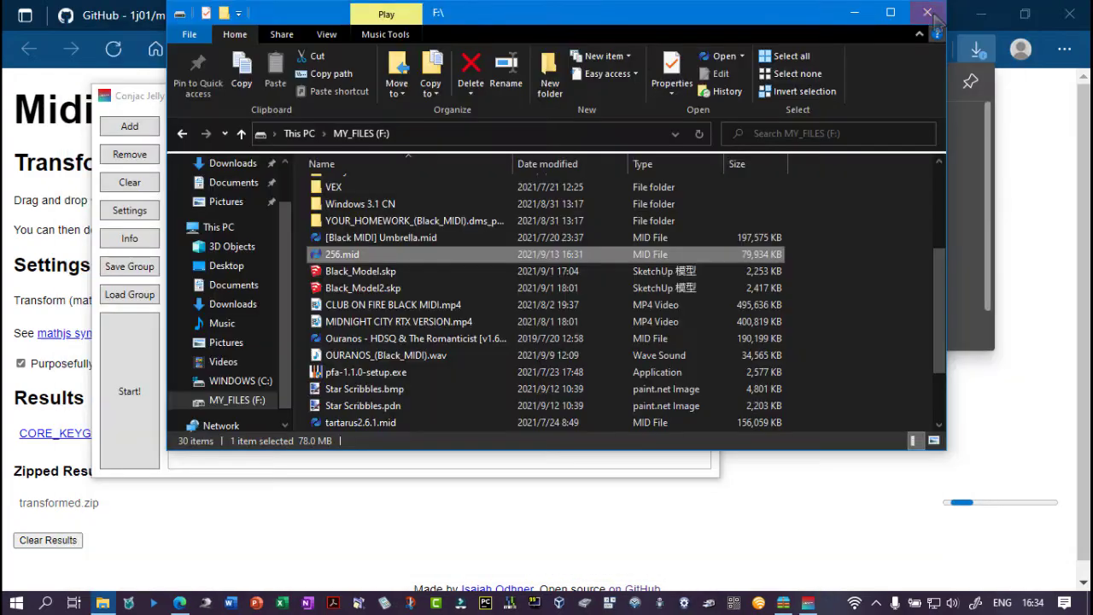
{"action": "left_click", "coordinate": [701, 95]}
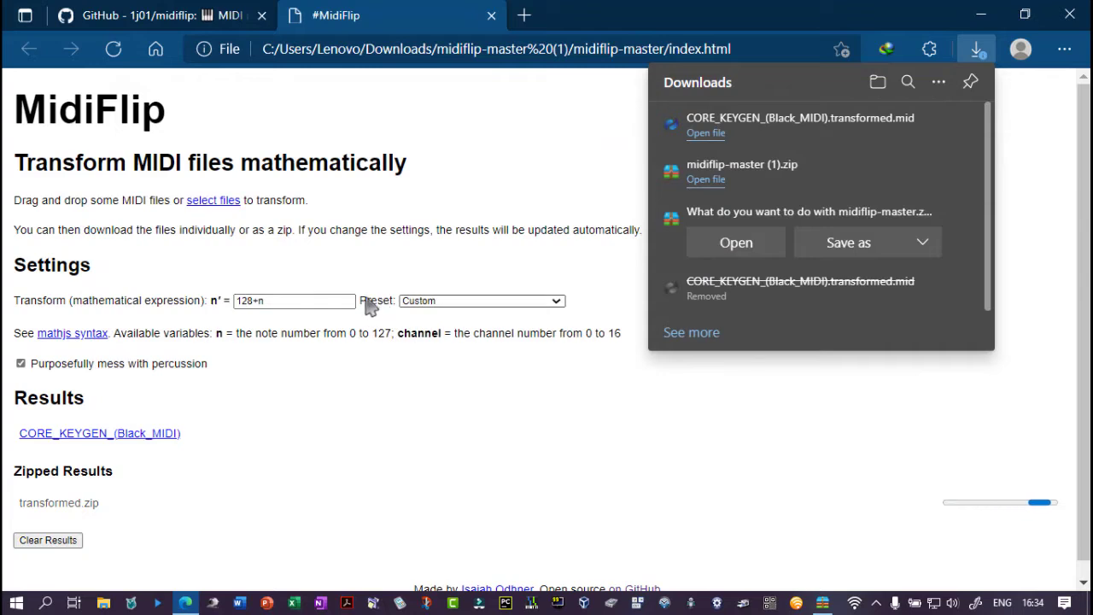
{"action": "left_click_drag", "start_coordinate": [362, 303], "coordinate": [406, 308]}
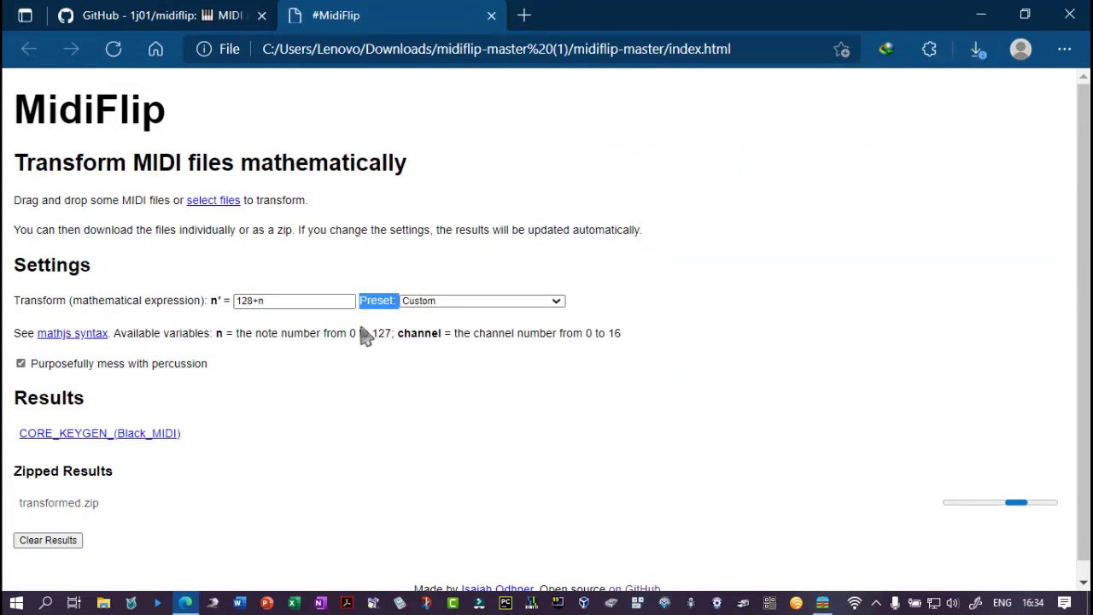
{"action": "left_click", "coordinate": [448, 307]}
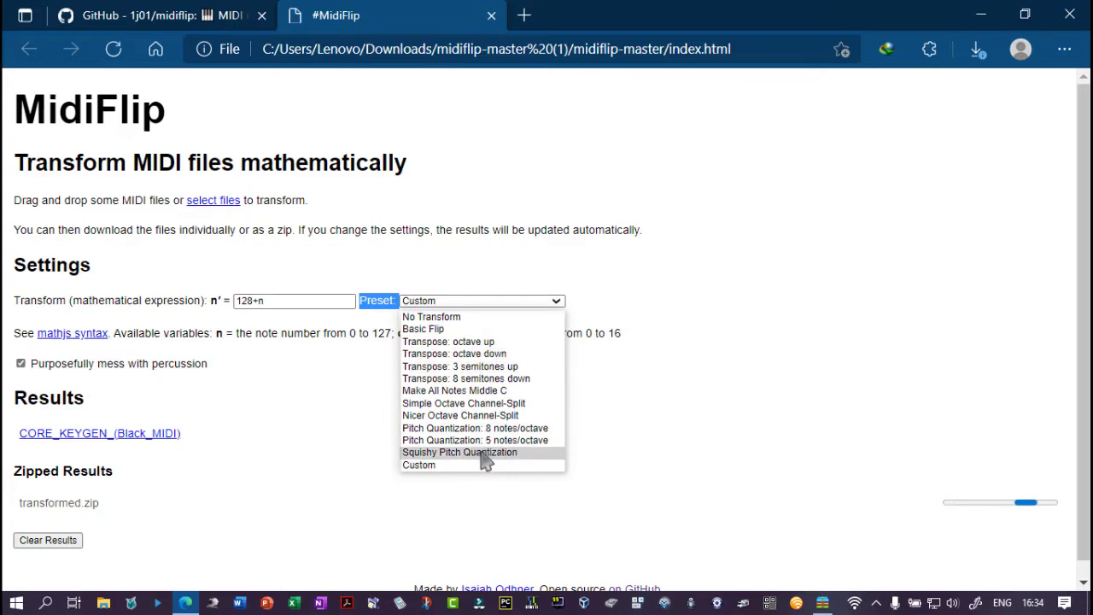
{"action": "left_click", "coordinate": [659, 399]}
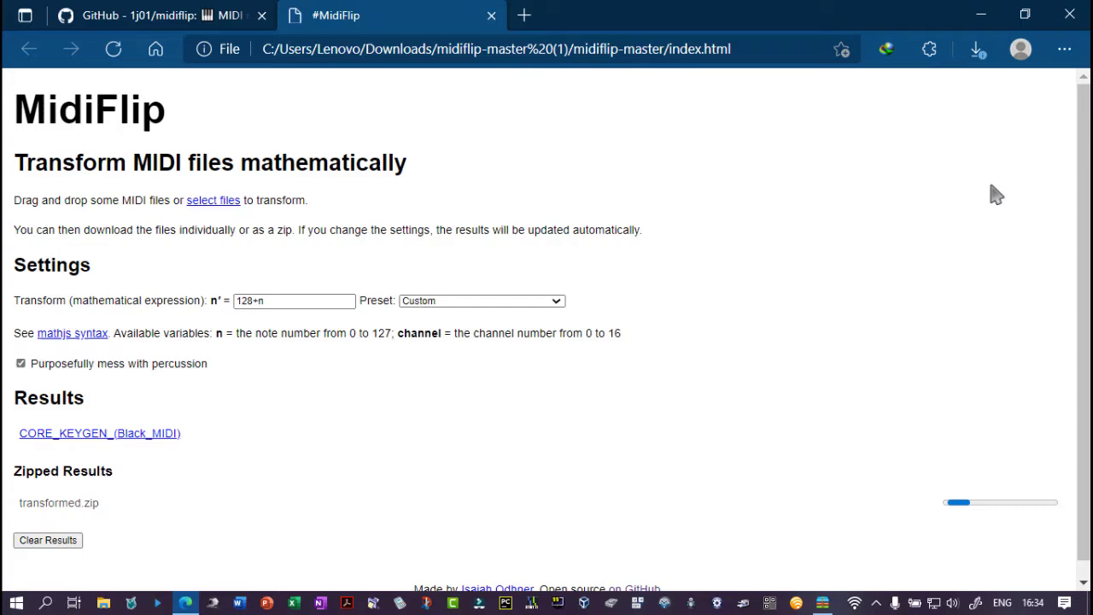
{"action": "left_click", "coordinate": [1069, 14]}
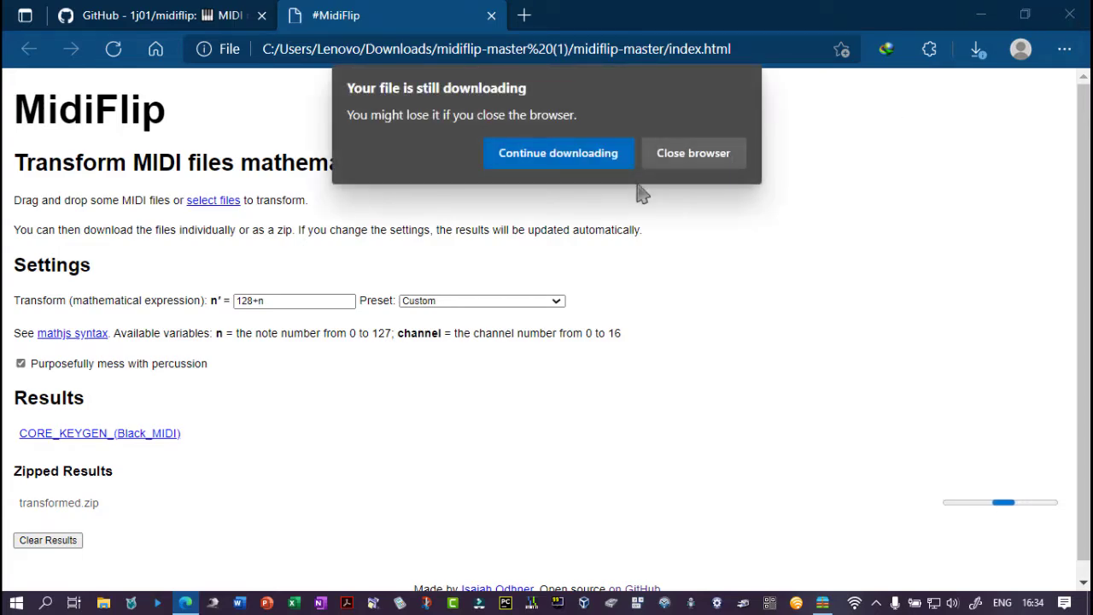
{"action": "left_click", "coordinate": [648, 167]}
Open index.html from midiflip-master (1) > midiflip-master for editing in FrontPage
{"action": "double_click", "coordinate": [393, 245]}
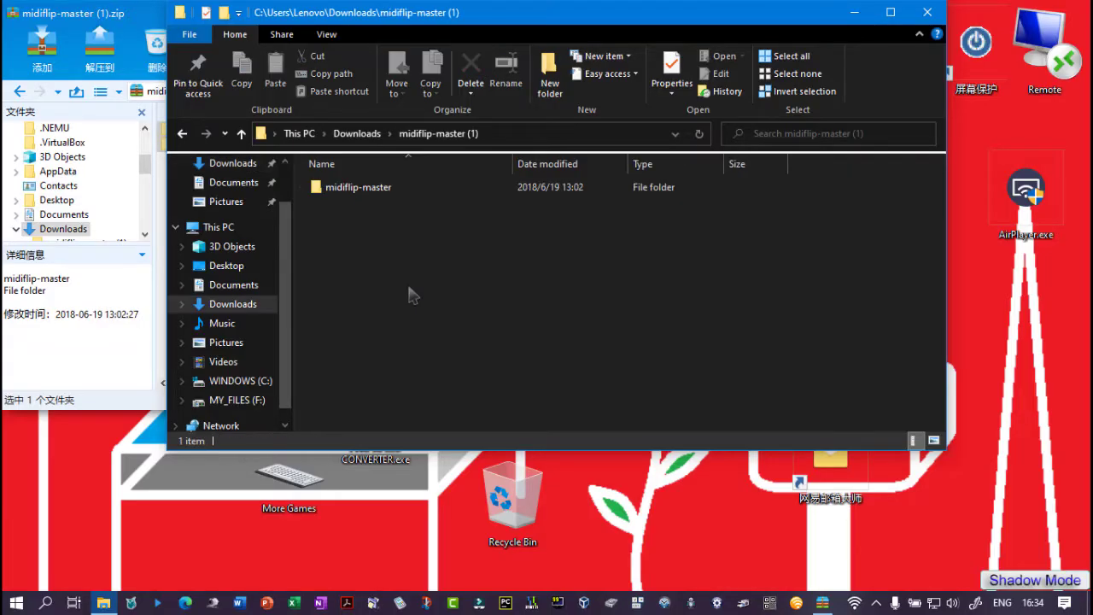
{"action": "double_click", "coordinate": [392, 189]}
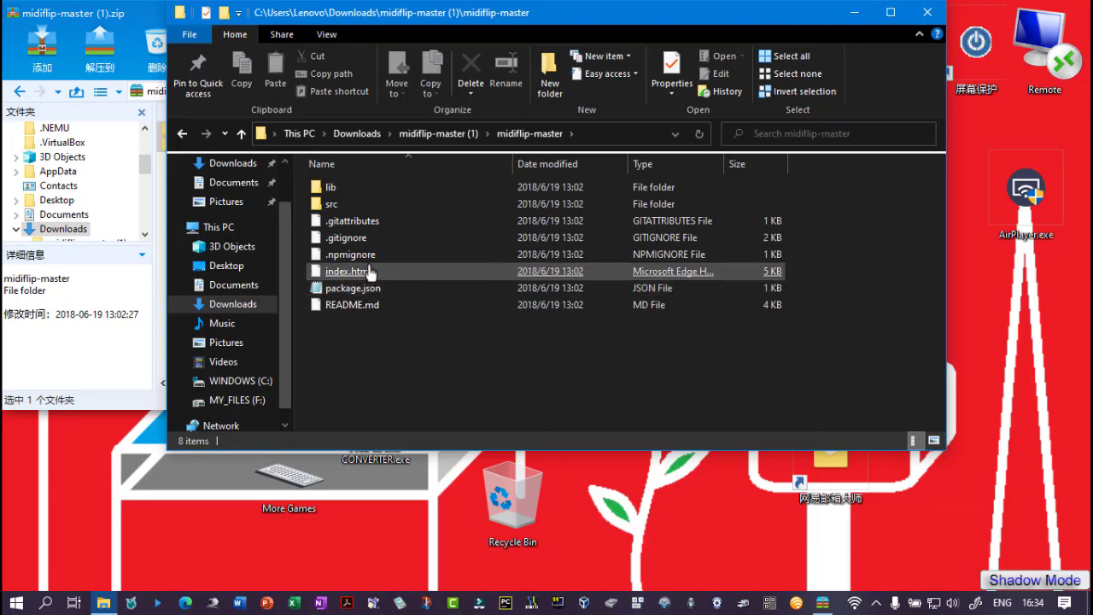
{"action": "right_click", "coordinate": [369, 272]}
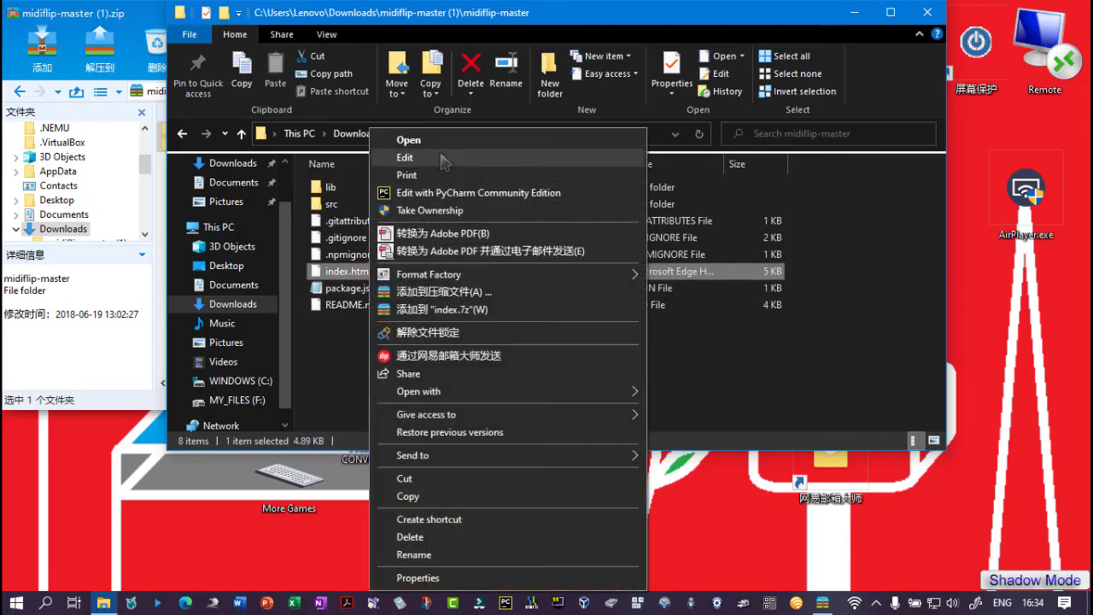
{"action": "left_click", "coordinate": [442, 158]}
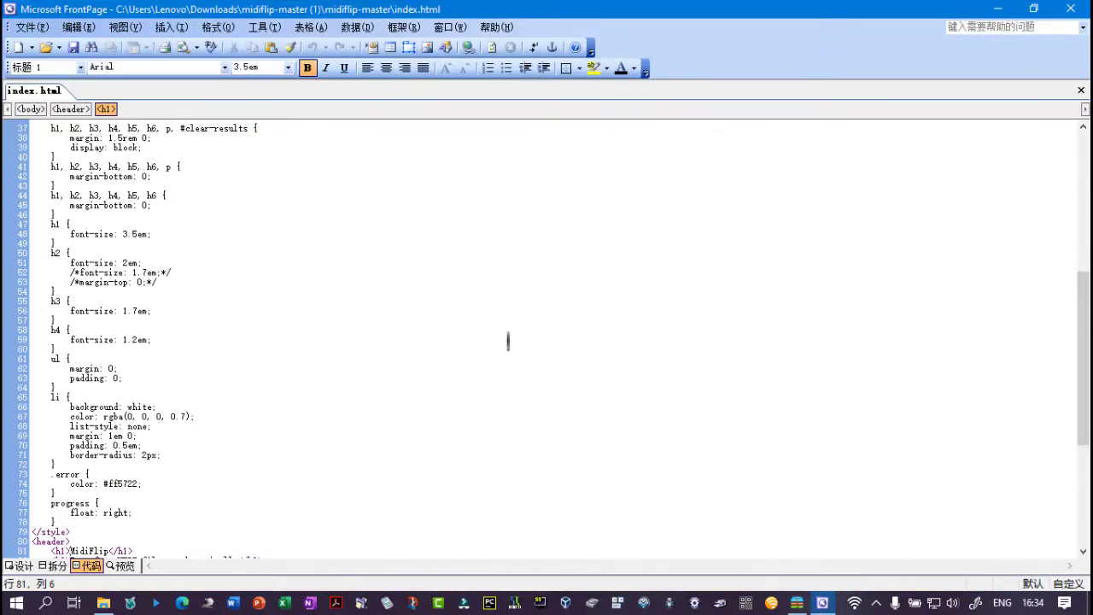
Scroll the index.html source to the transform-presets option lines 105–124
{"action": "left_click_drag", "start_coordinate": [1080, 256], "coordinate": [1070, 405]}
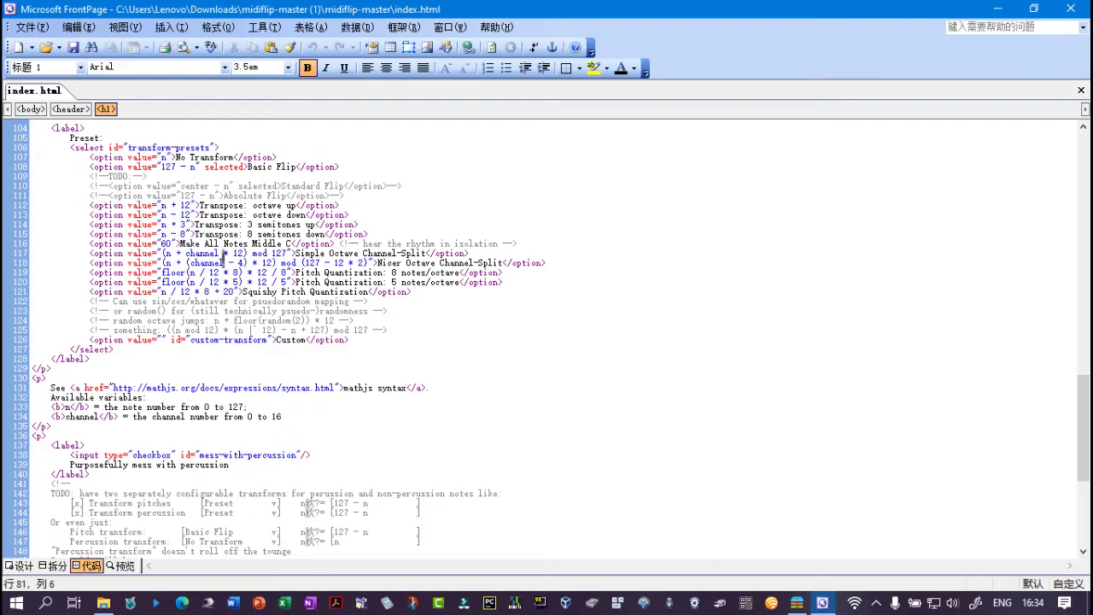
{"action": "left_click_drag", "start_coordinate": [58, 138], "coordinate": [414, 340]}
{"action": "left_click", "coordinate": [127, 195]}
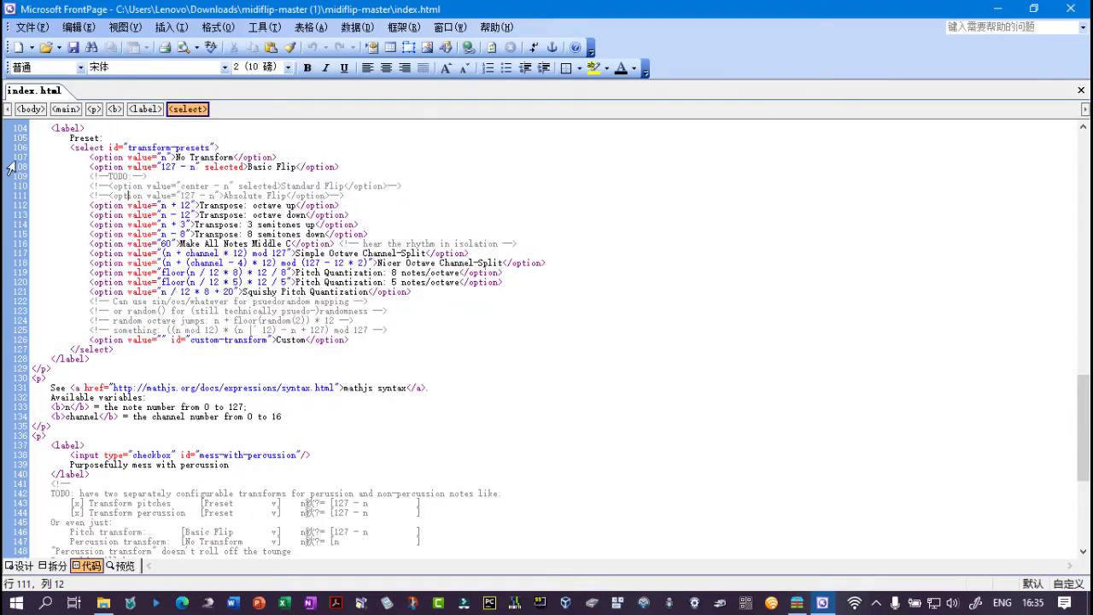
Insert an option after Squishy Pitch Quantization with value 128 + n, labelled Move to 256 keys
{"action": "left_click", "coordinate": [428, 287]}
{"action": "key", "text": "Return"}
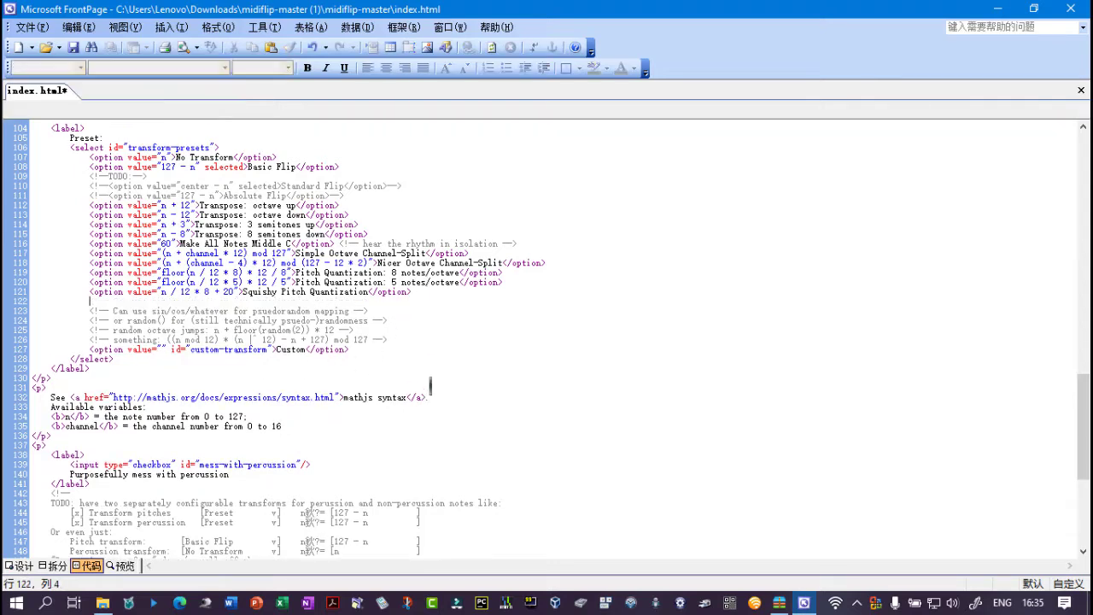
{"action": "type", "text": "<"}
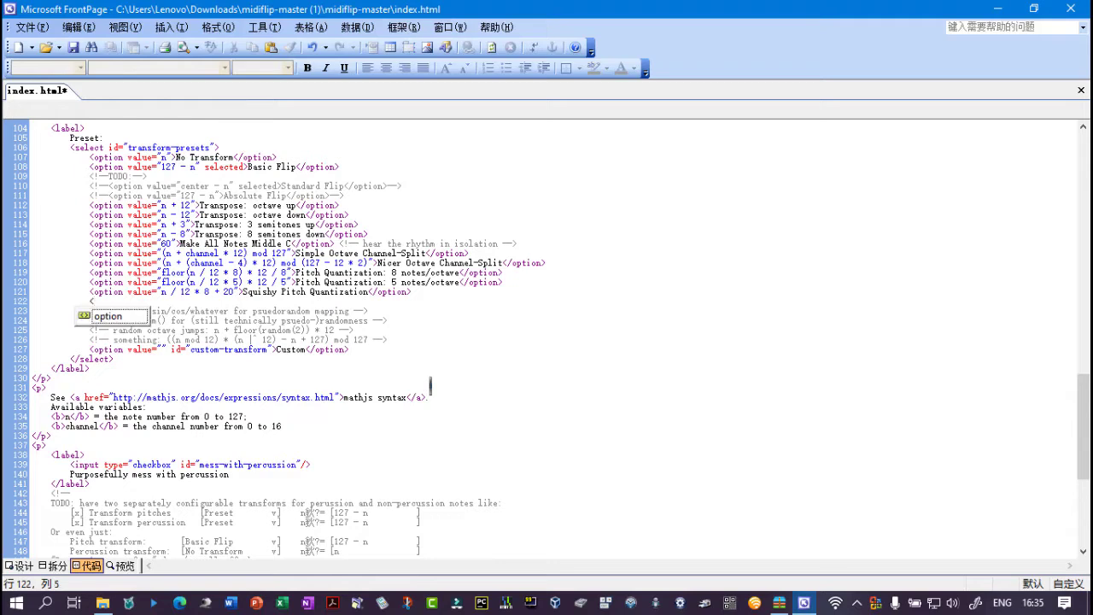
{"action": "type", "text": "option"}
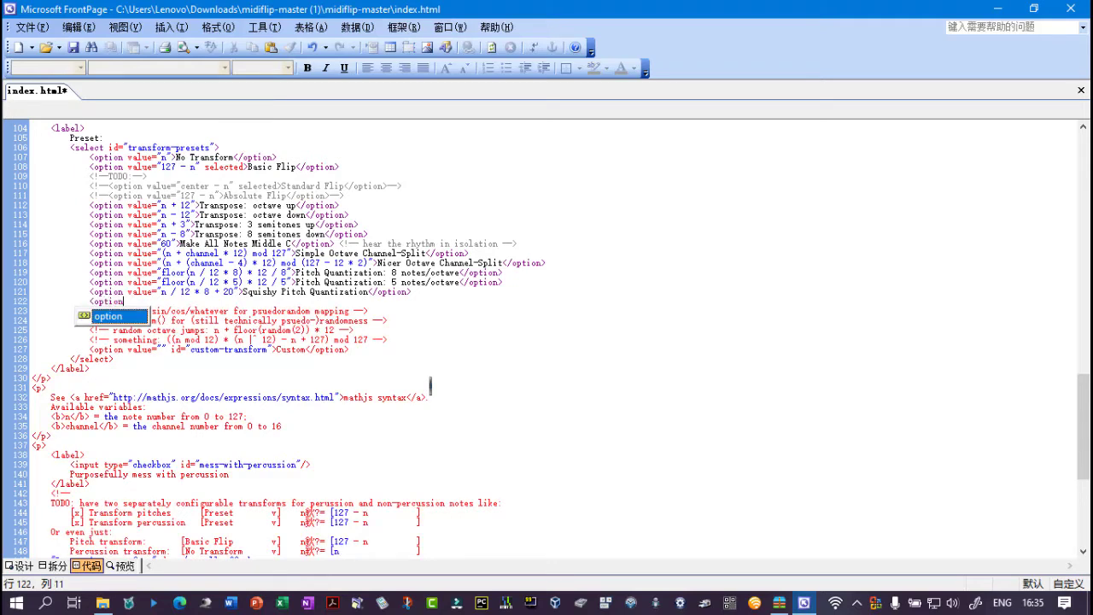
{"action": "type", "text": " value"}
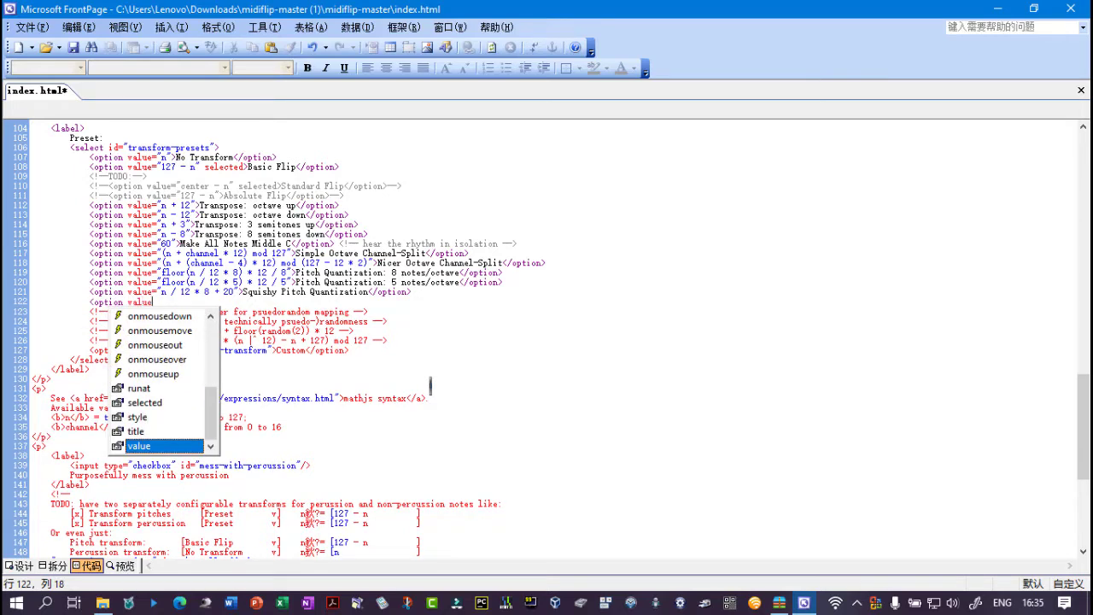
{"action": "type", "text": "="}
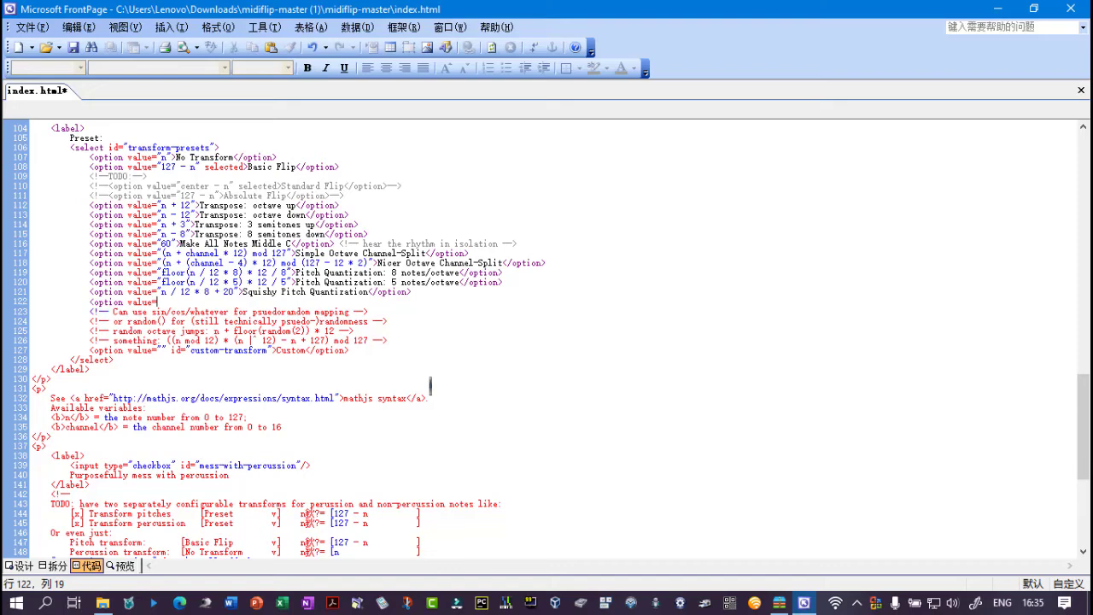
{"action": "type", "text": "\"128 +"}
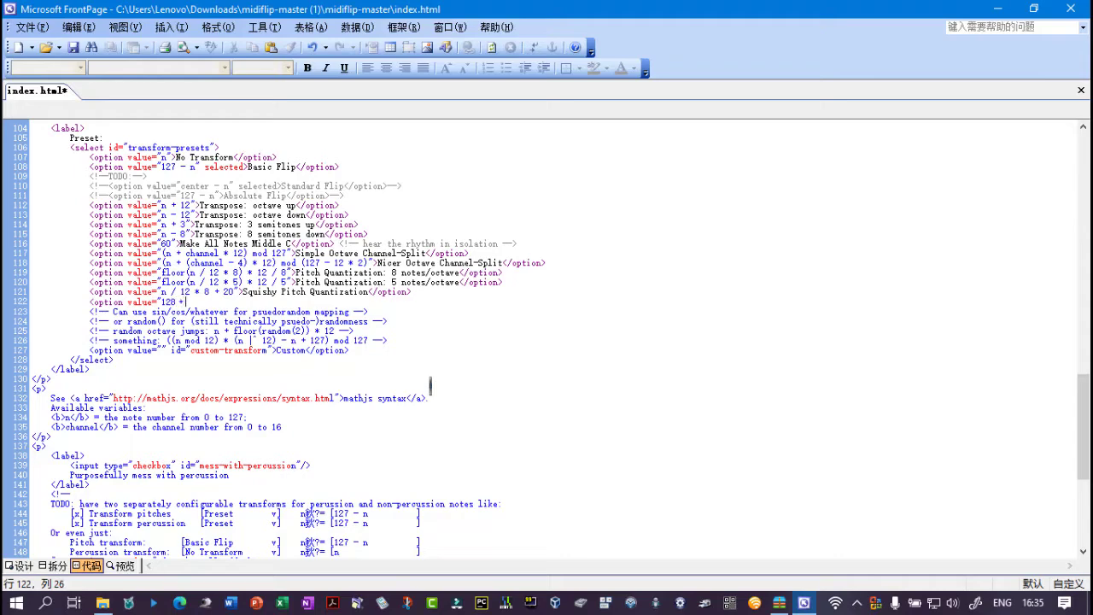
{"action": "type", "text": "\";"}
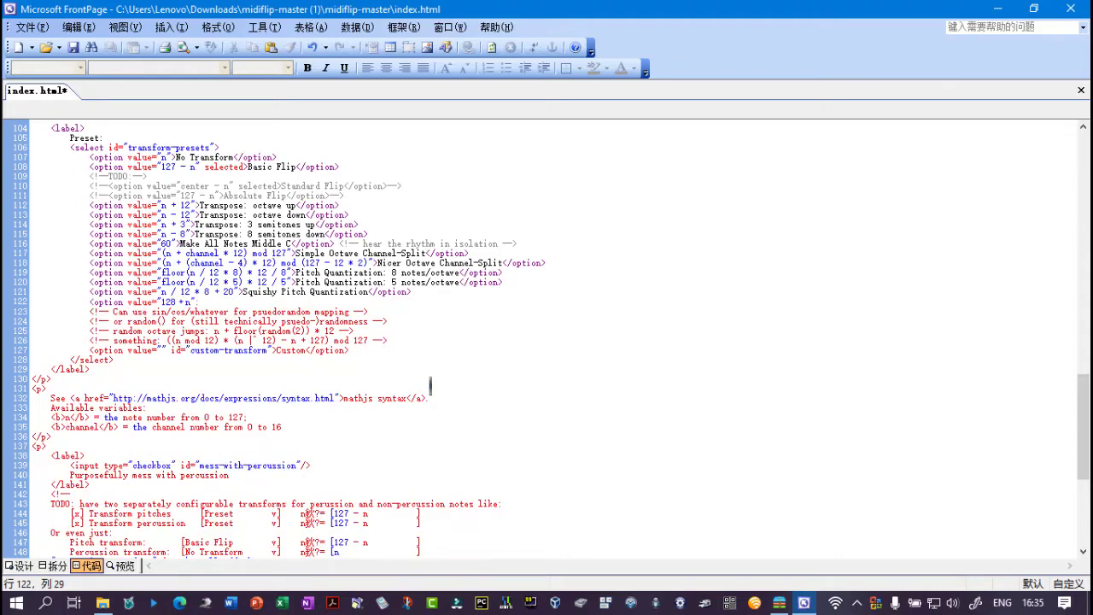
{"action": "type", "text": ">"}
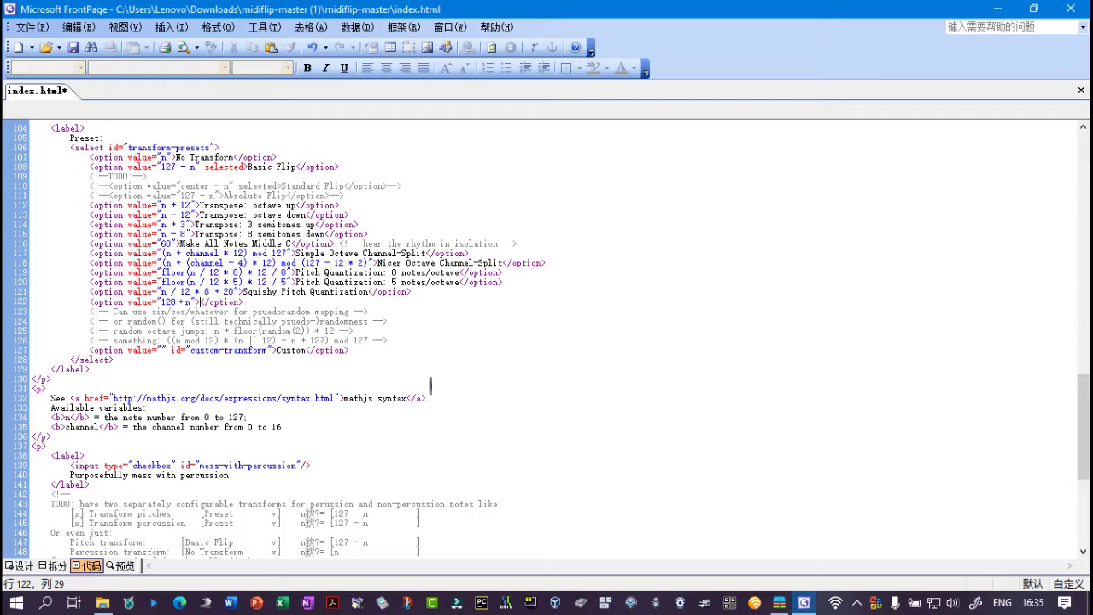
{"action": "type", "text": "M"}
{"action": "type", "text": "ove"}
{"action": "type", "text": " to "}
{"action": "type", "text": "256 key"}
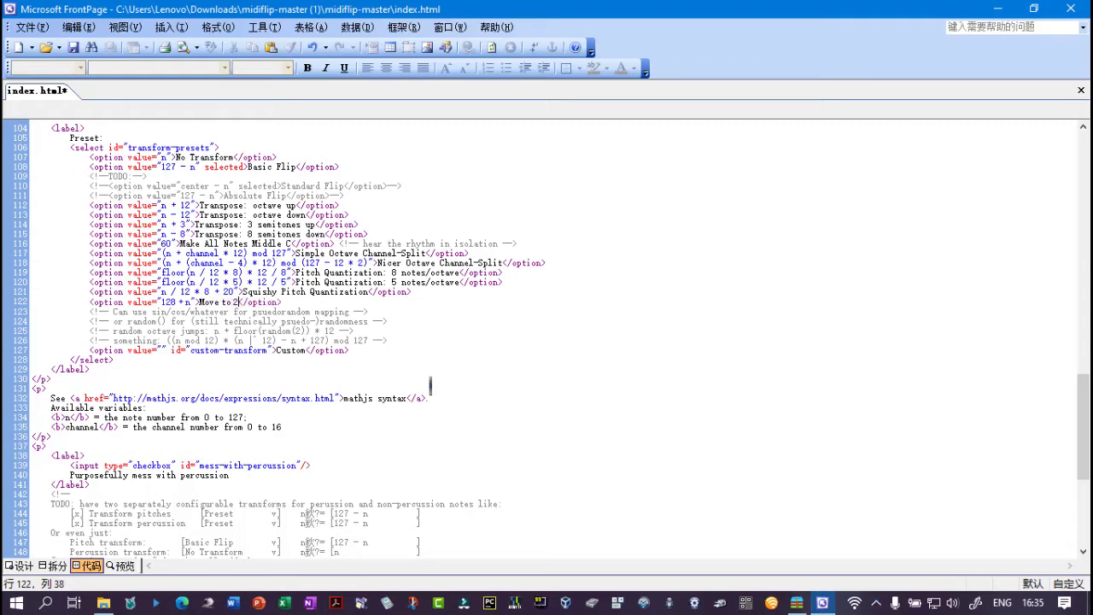
{"action": "type", "text": "s"}
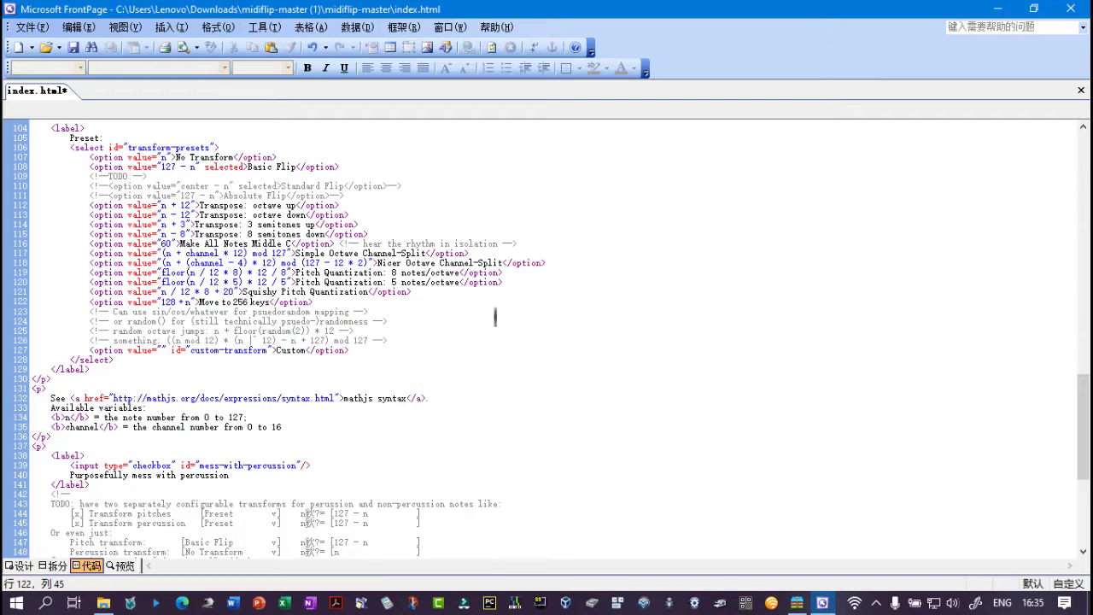
Save the edited index.html and open it in the browser
{"action": "left_click", "coordinate": [74, 47]}
{"action": "left_click", "coordinate": [997, 9]}
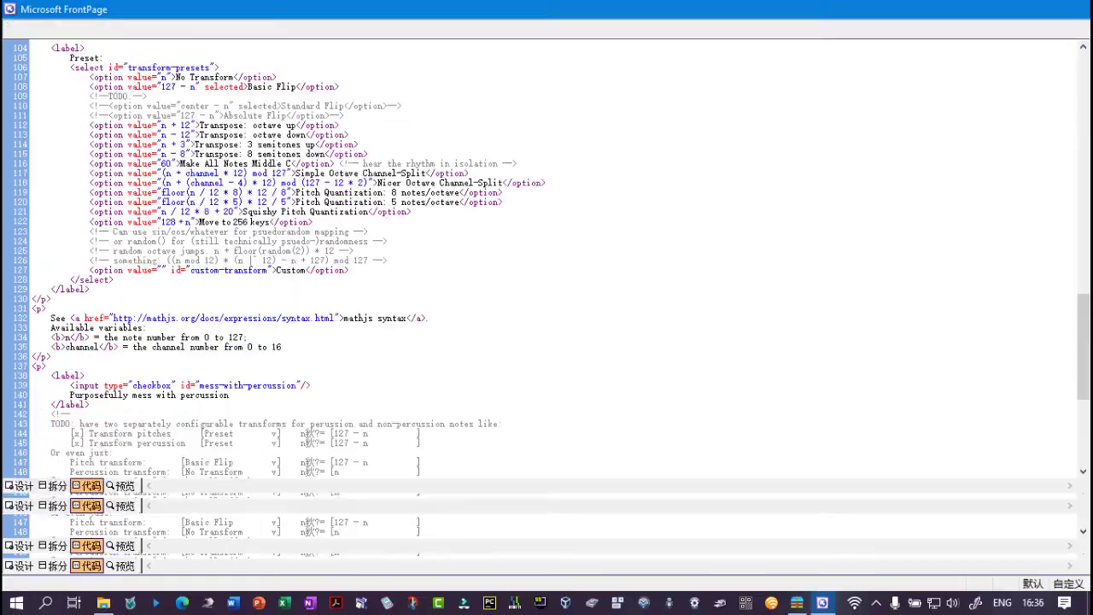
{"action": "double_click", "coordinate": [373, 274]}
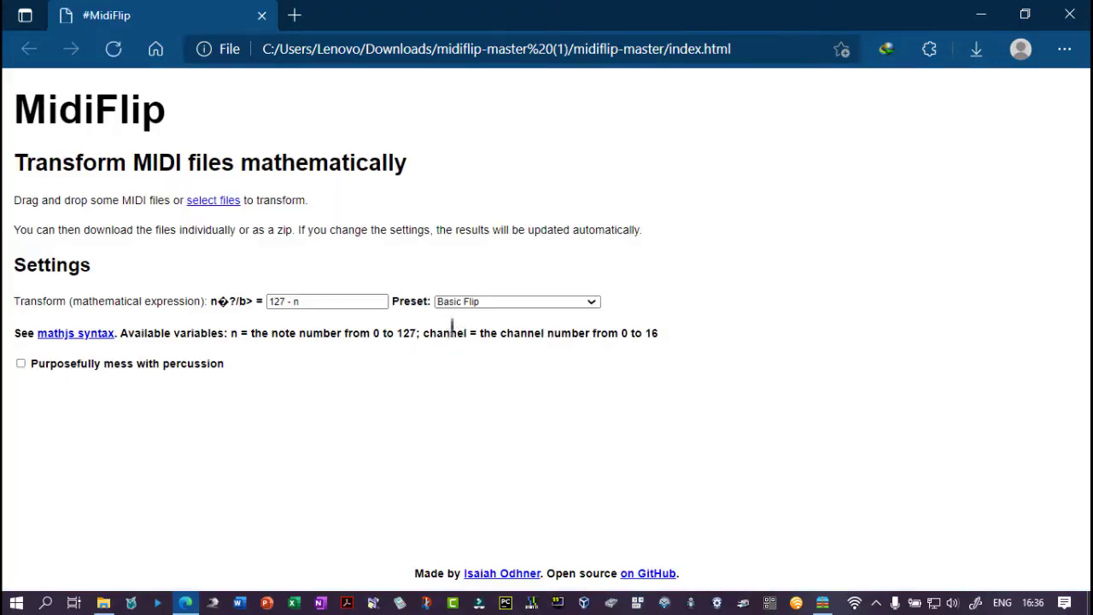
Choose the Move to 256 keys preset, which fills the expression with 128 + n
{"action": "left_click", "coordinate": [488, 304]}
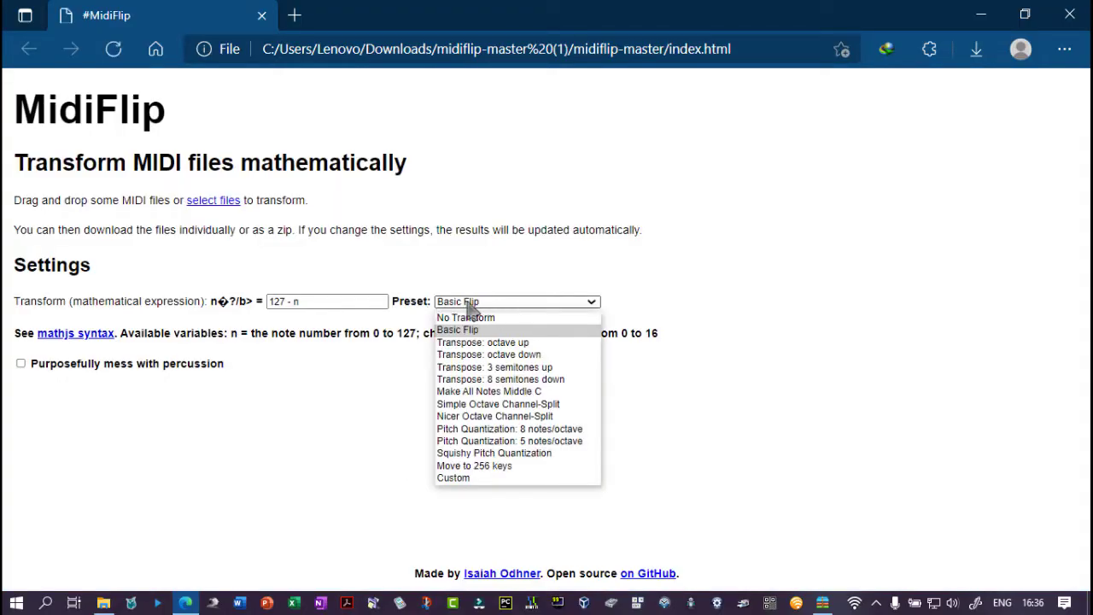
{"action": "left_click", "coordinate": [479, 469]}
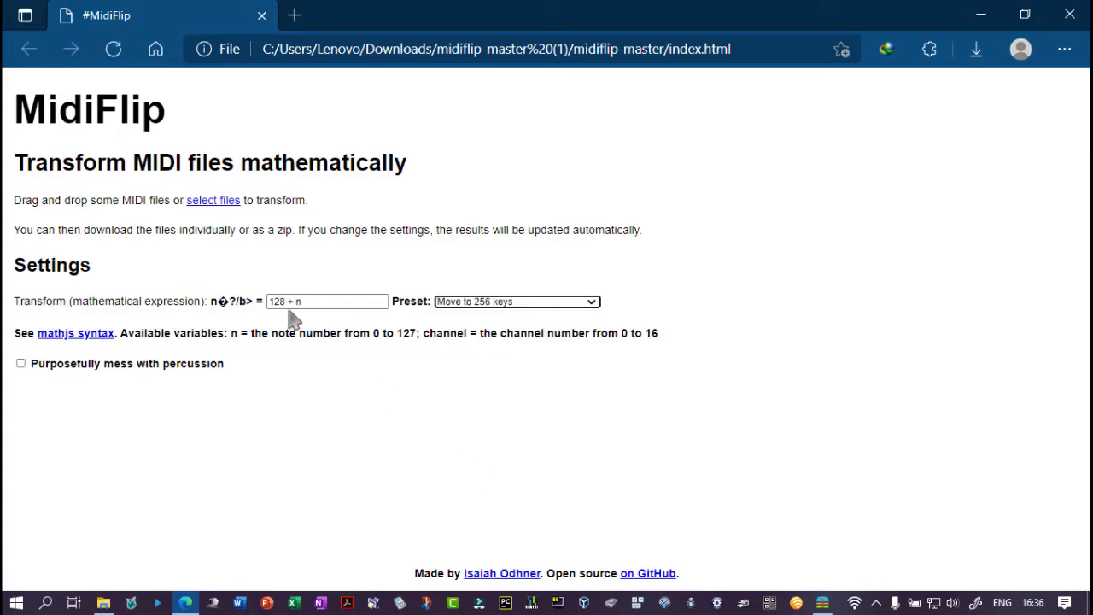
{"action": "left_click_drag", "start_coordinate": [332, 304], "coordinate": [242, 307]}
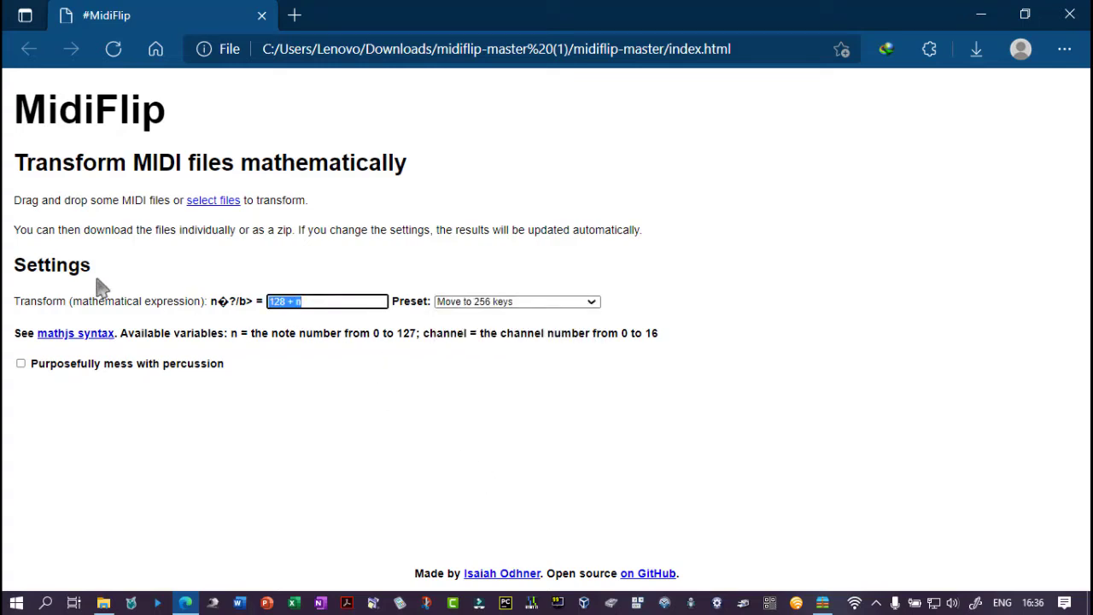
{"action": "left_click", "coordinate": [324, 326]}
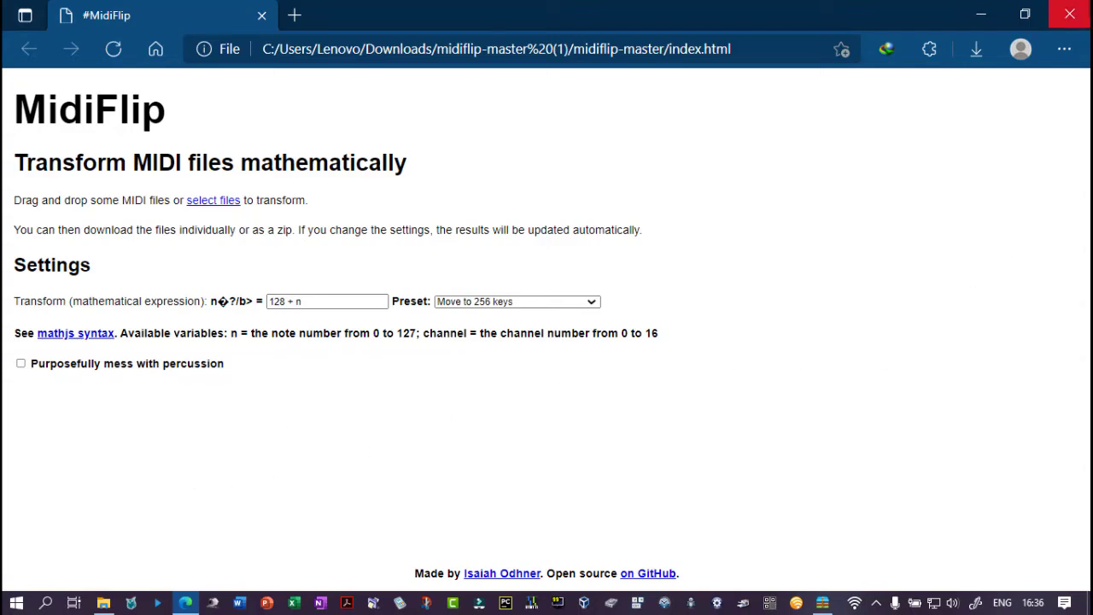
Close the MidiFlip page and reopen index.html for editing in FrontPage
{"action": "left_click", "coordinate": [1069, 14]}
{"action": "right_click", "coordinate": [381, 274]}
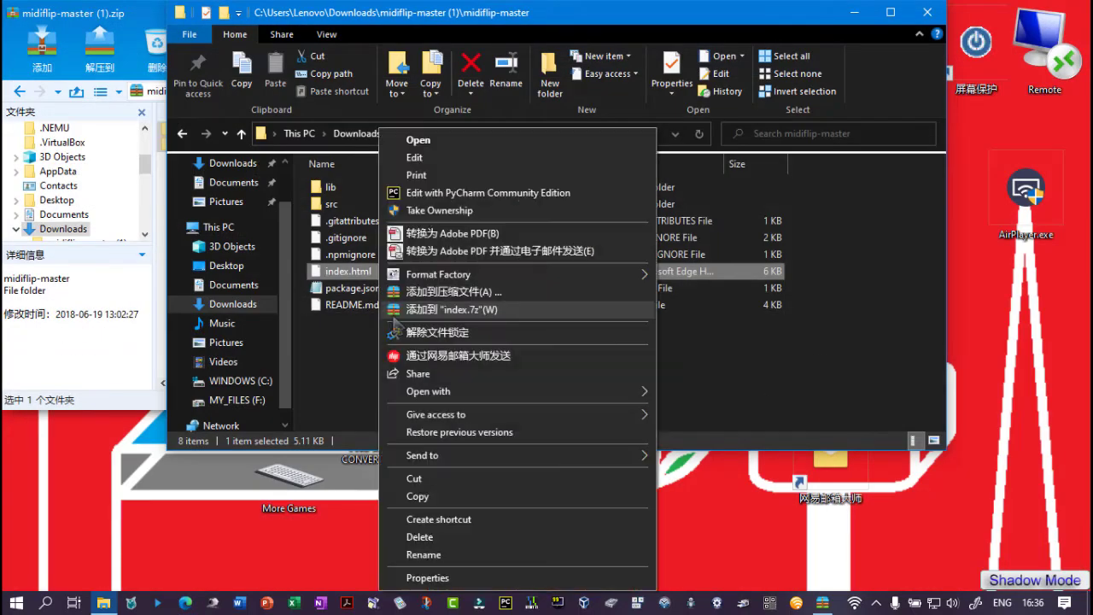
{"action": "left_click", "coordinate": [416, 158]}
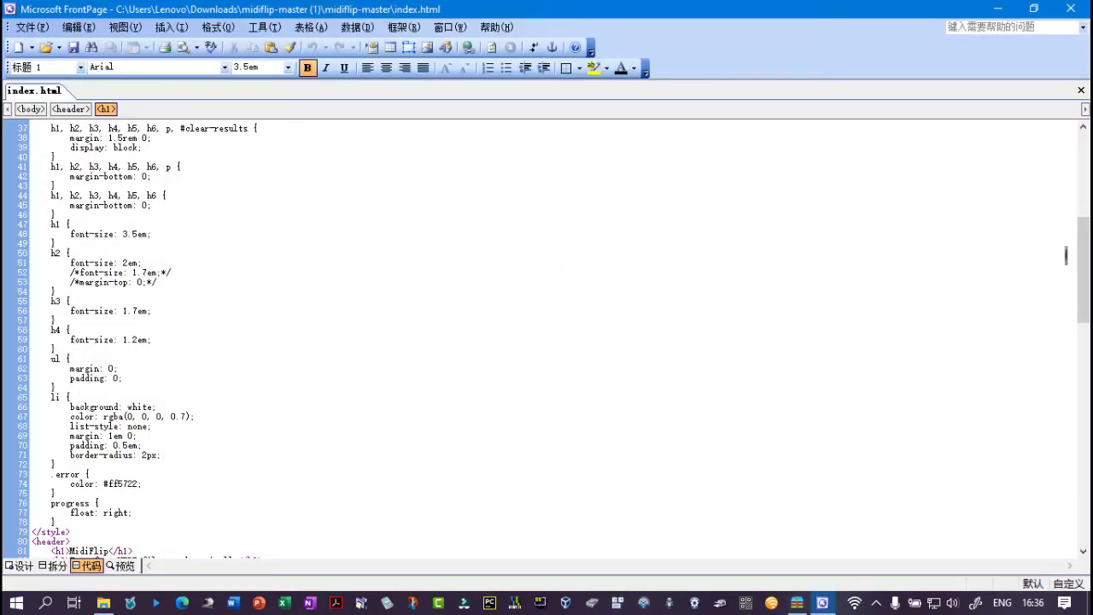
Delete the commented-out preset lines, keeping No Transform, Basic Flip, Move to 256 keys and Custom
{"action": "left_click_drag", "start_coordinate": [1081, 260], "coordinate": [1078, 414]}
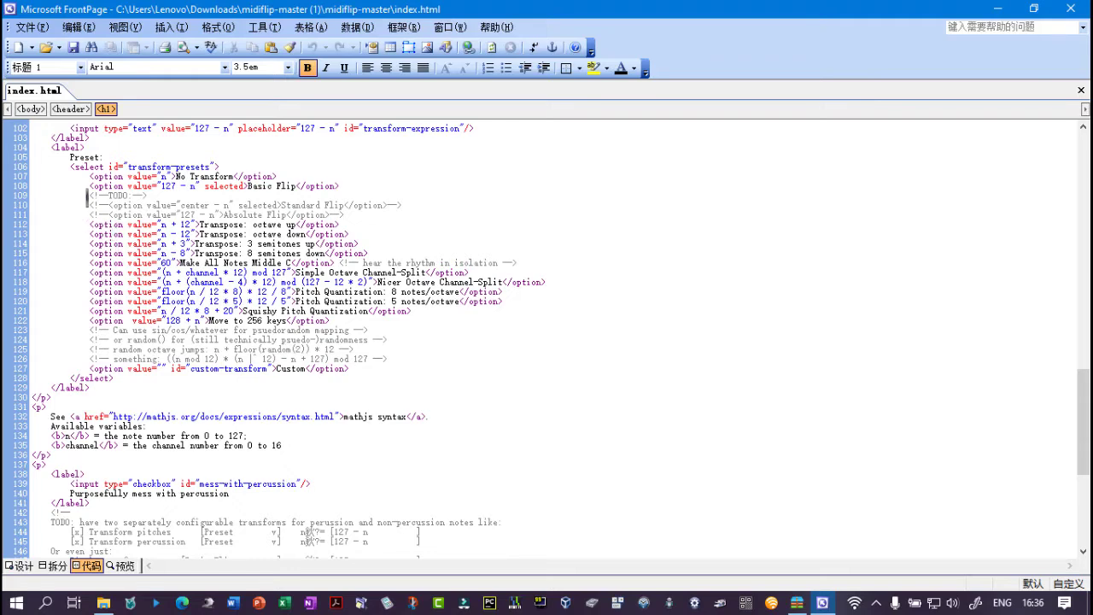
{"action": "left_click_drag", "start_coordinate": [92, 196], "coordinate": [599, 305]}
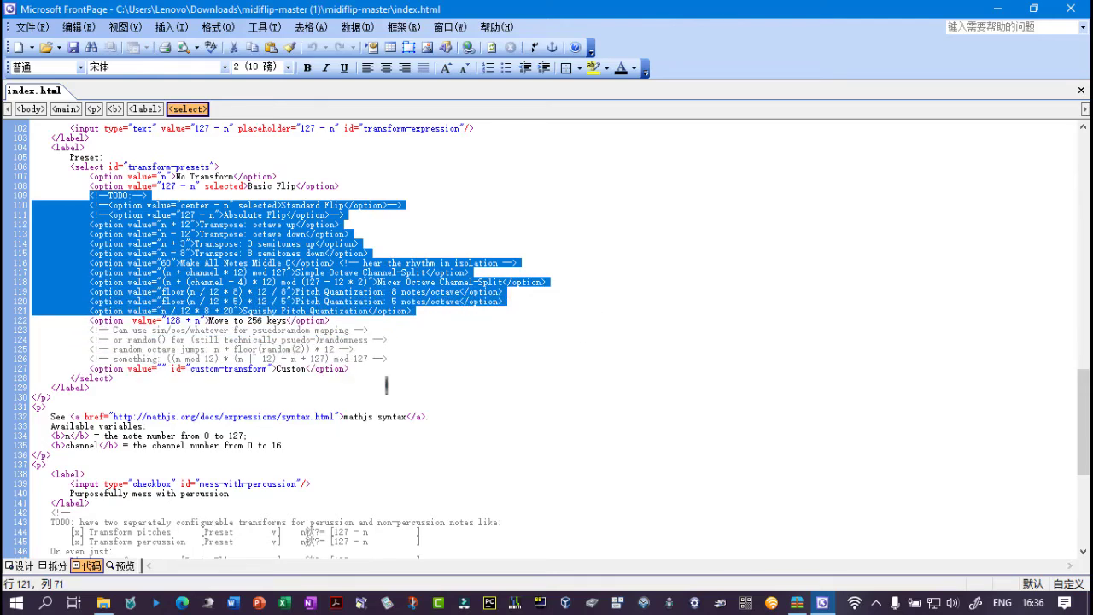
{"action": "key", "text": "Delete"}
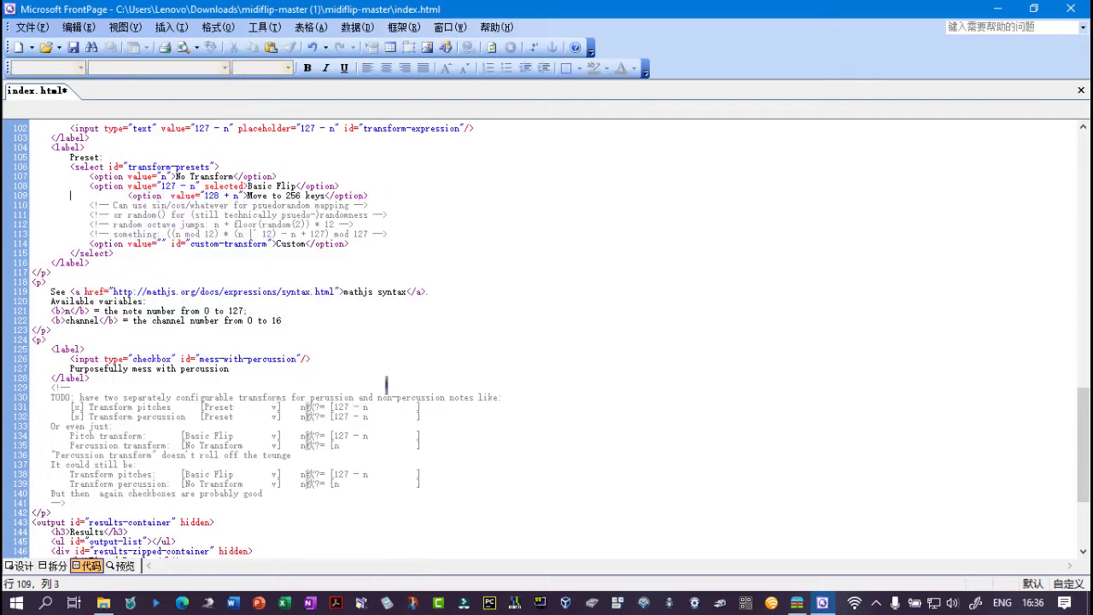
{"action": "key", "text": "BackSpace"}
{"action": "key", "text": "BackSpace"}
{"action": "key", "text": "BackSpace"}
{"action": "key", "text": "Return"}
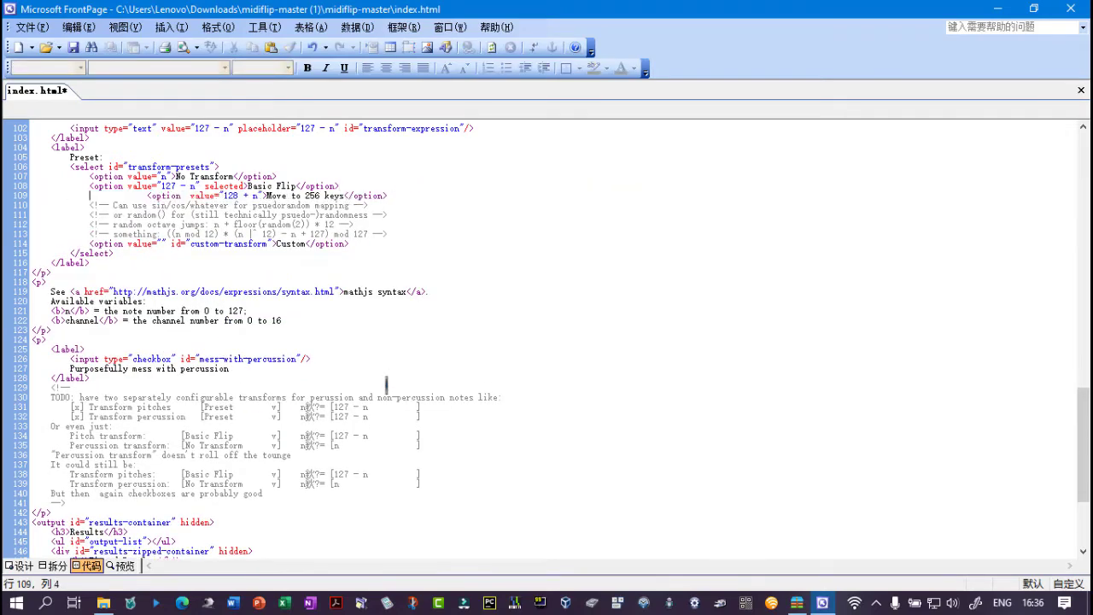
{"action": "key", "text": "Delete"}
{"action": "key", "text": "Delete"}
{"action": "key", "text": "Delete"}
{"action": "left_click_drag", "start_coordinate": [401, 230], "coordinate": [9, 199]}
{"action": "key", "text": "Delete"}
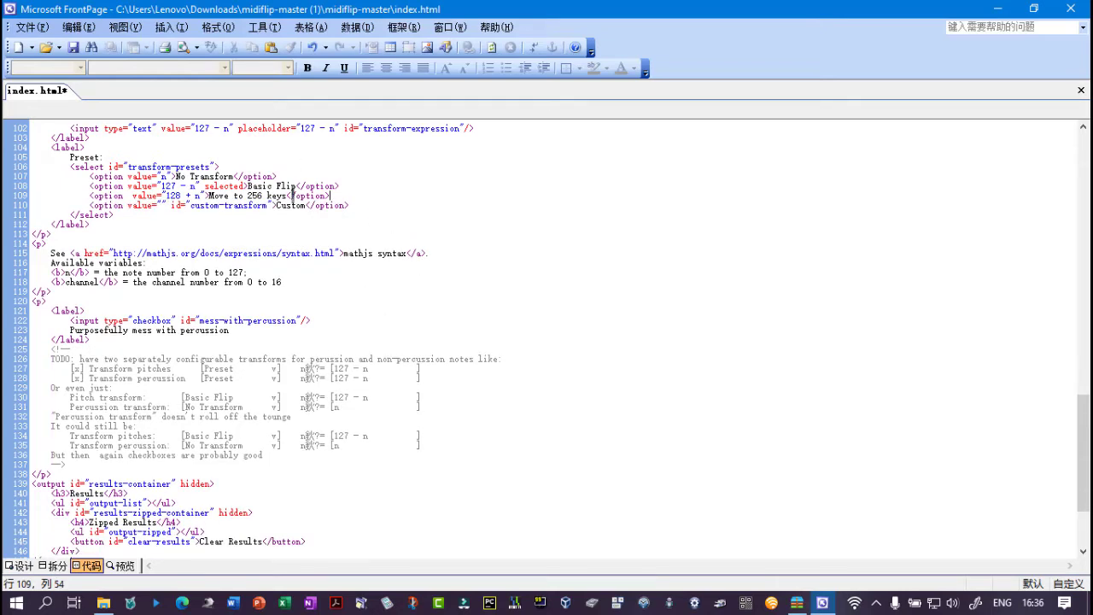
Add the checked attribute to the percussion checkbox's input tag
{"action": "left_click_drag", "start_coordinate": [69, 320], "coordinate": [227, 331]}
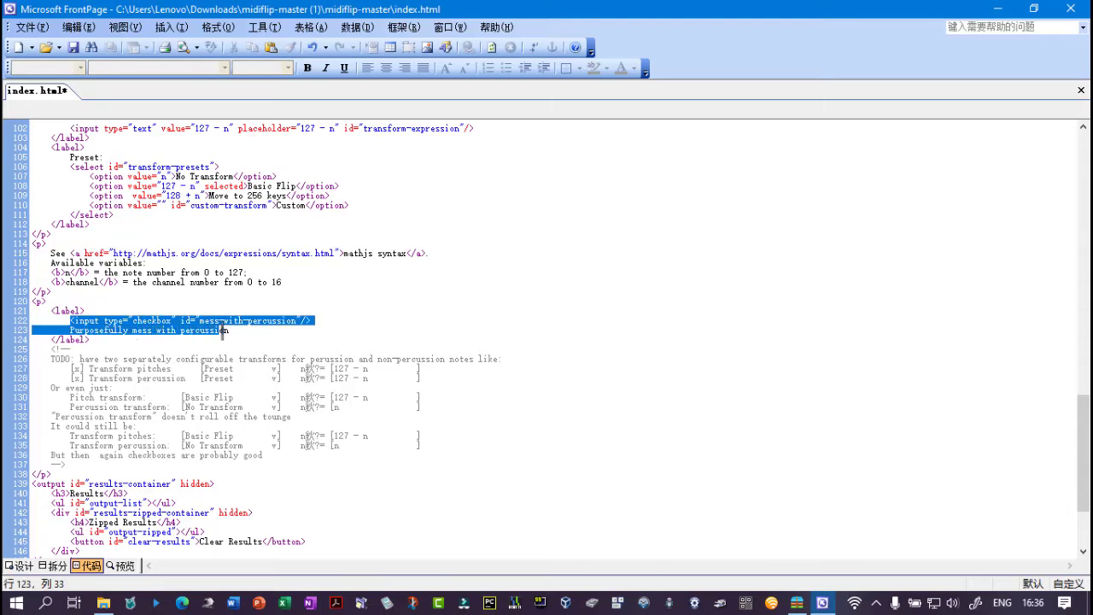
{"action": "left_click", "coordinate": [300, 316]}
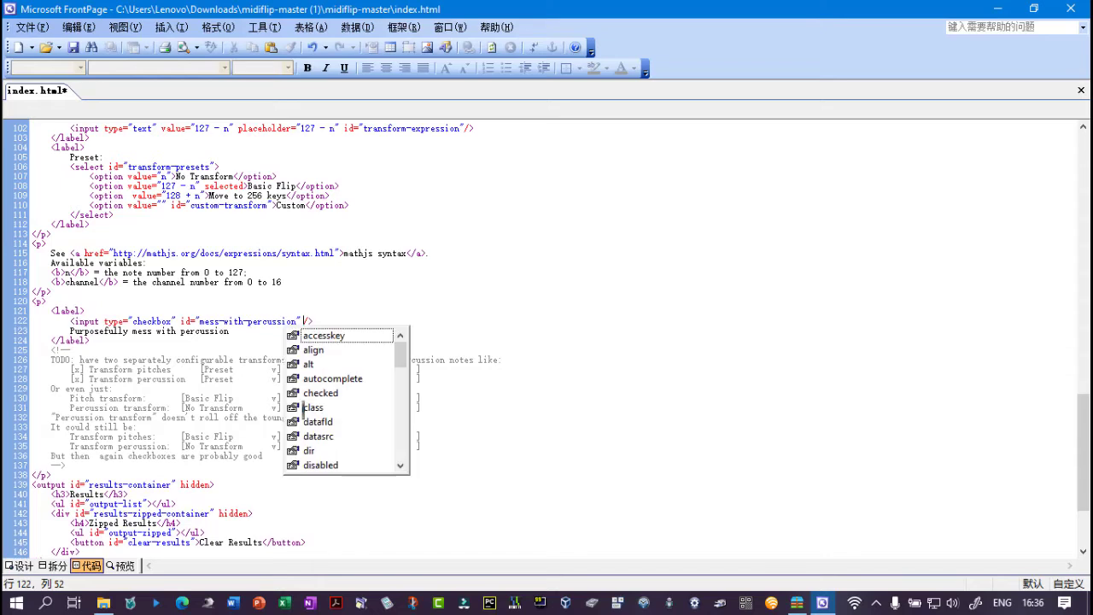
{"action": "type", "text": "ch"}
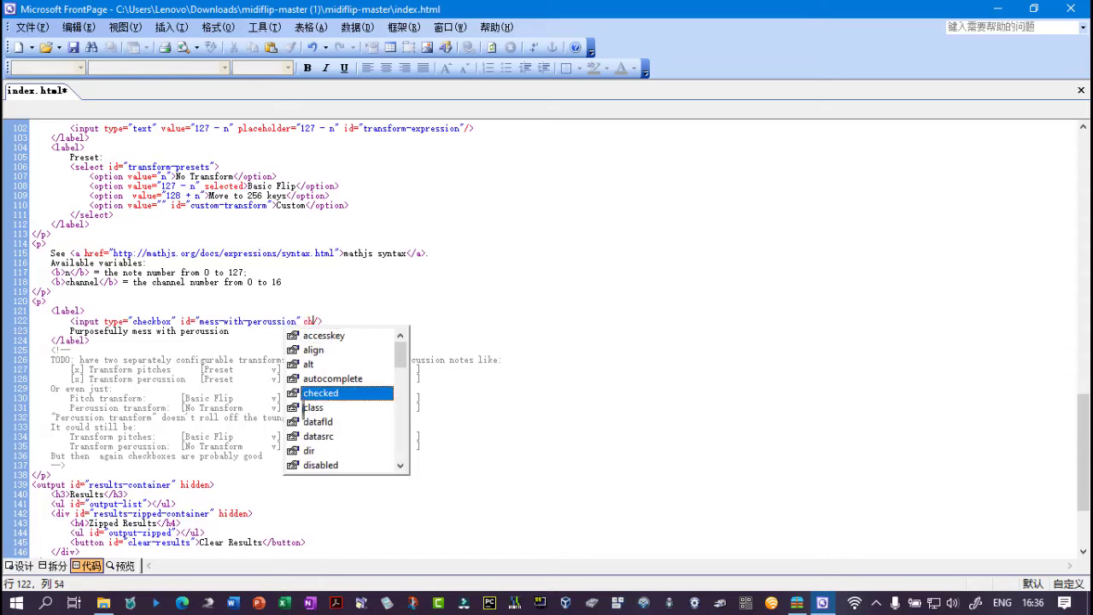
{"action": "type", "text": "e"}
{"action": "double_click", "coordinate": [329, 393]}
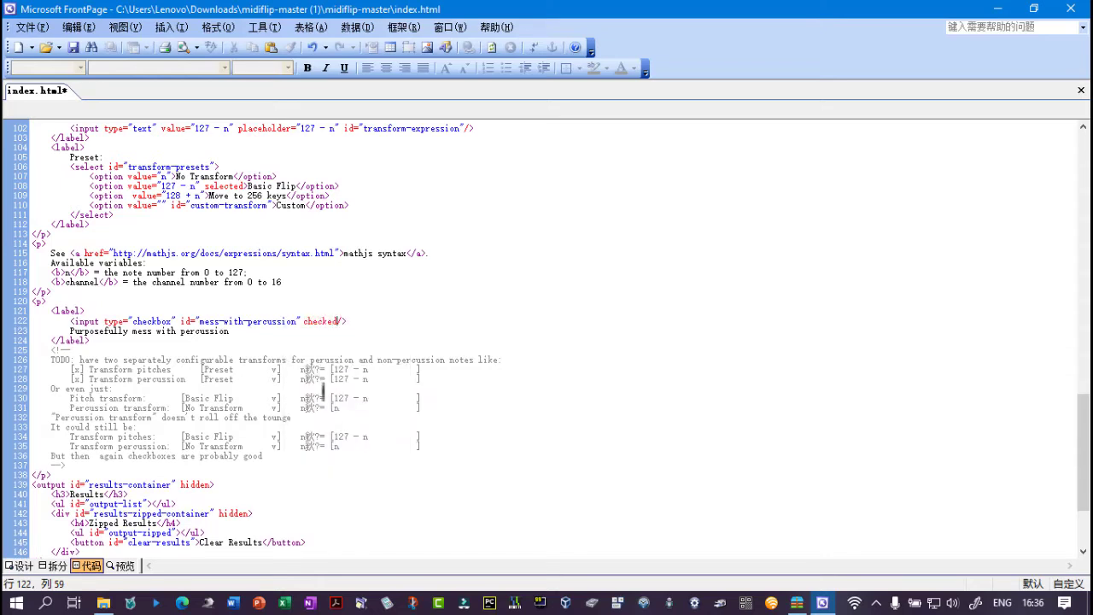
{"action": "key", "text": "End"}
Save index.html in FrontPage
{"action": "left_click", "coordinate": [73, 47]}
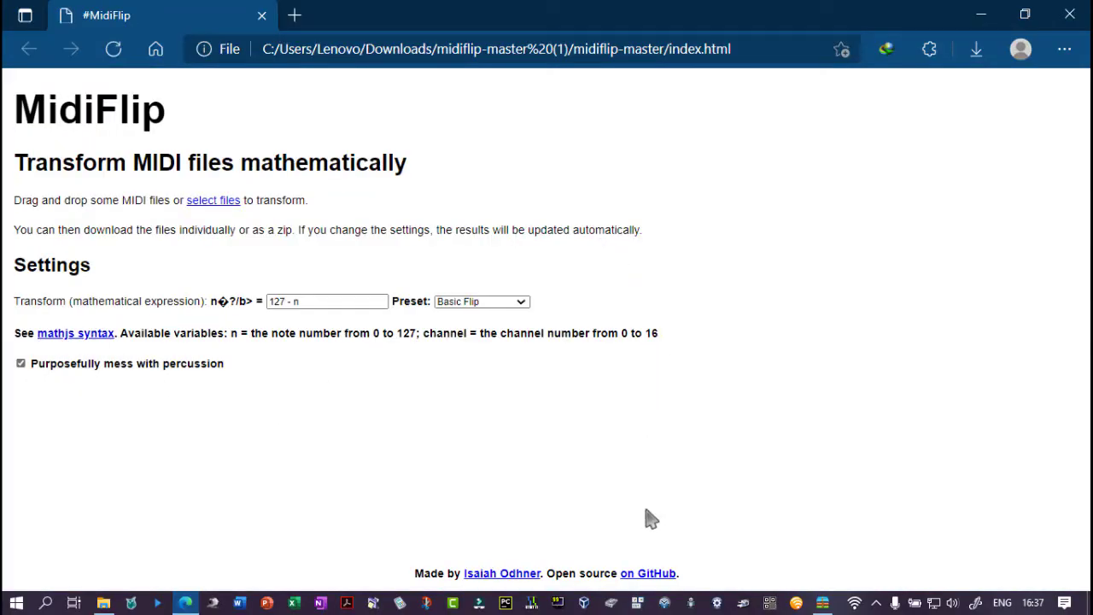
Open the midiflip GitHub repository and scroll its README down to the License (MIT) section
{"action": "left_click", "coordinate": [642, 574]}
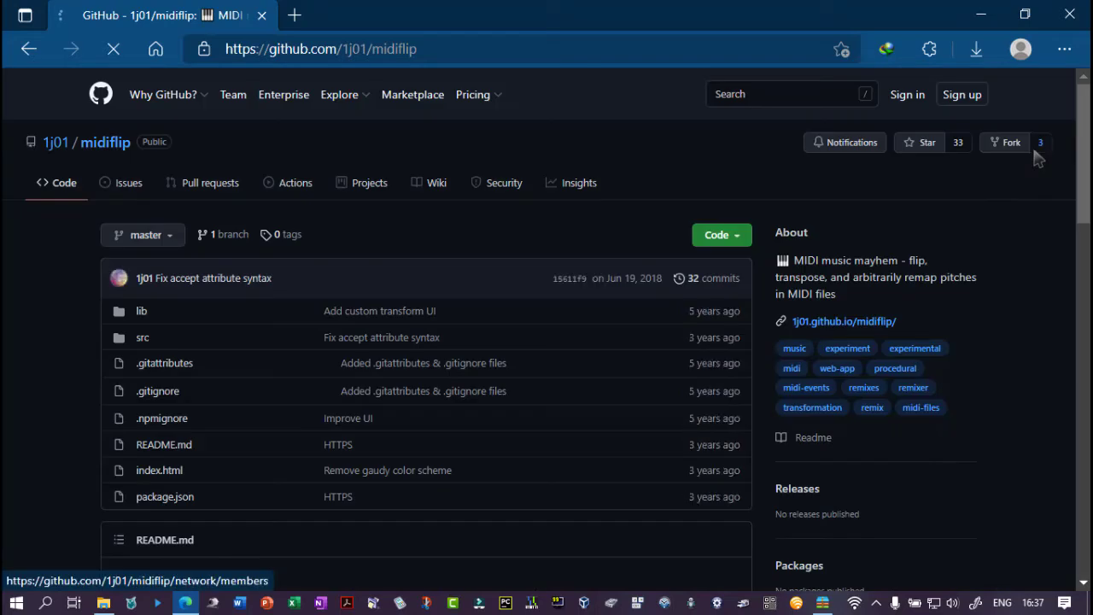
{"action": "scroll", "coordinate": [1035, 154], "scroll_direction": "down", "scroll_amount": 4}
{"action": "scroll", "coordinate": [817, 444], "scroll_direction": "down", "scroll_amount": 15}
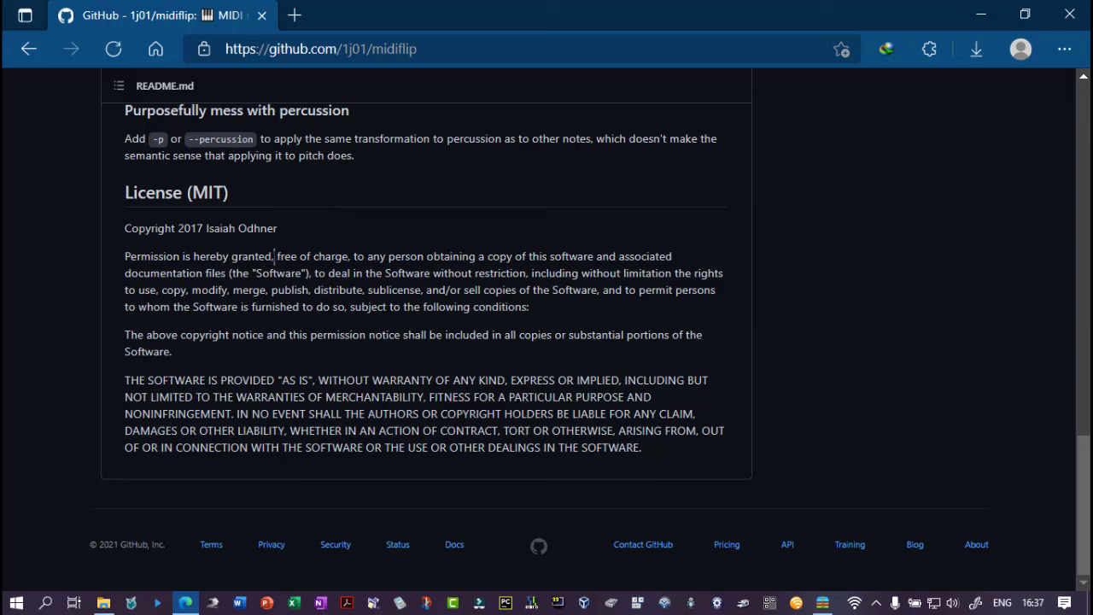
{"action": "left_click_drag", "start_coordinate": [275, 256], "coordinate": [684, 261]}
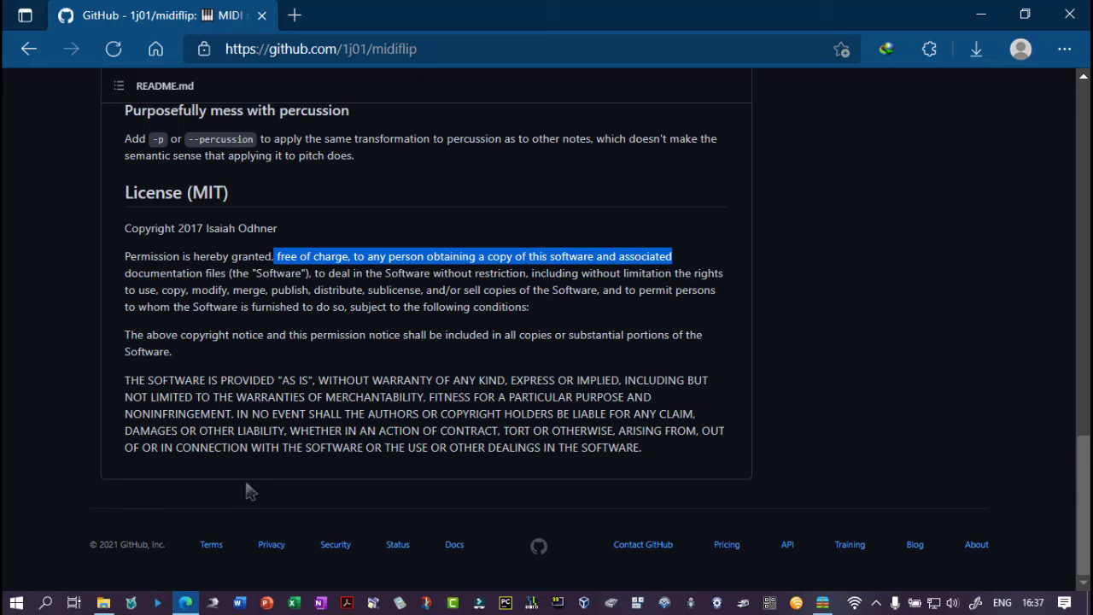
{"action": "left_click", "coordinate": [683, 467]}
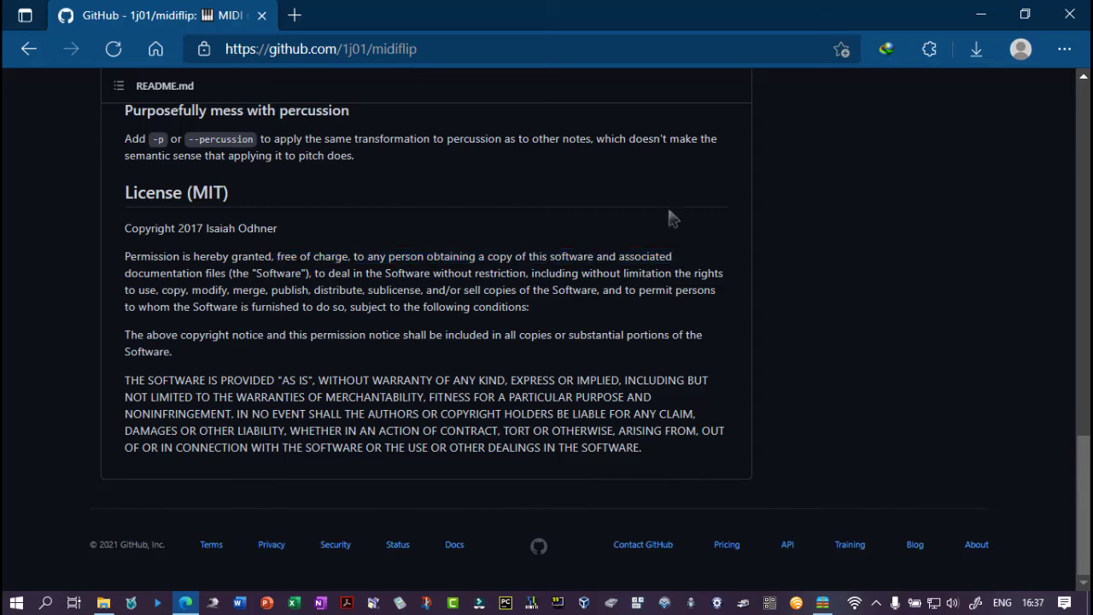
{"action": "left_click", "coordinate": [424, 48]}
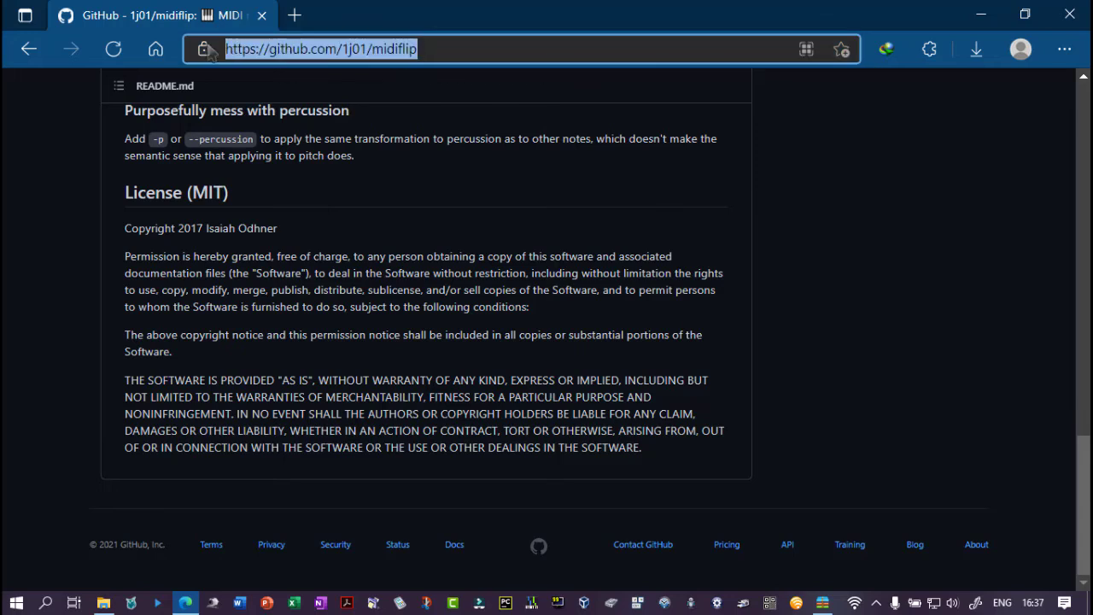